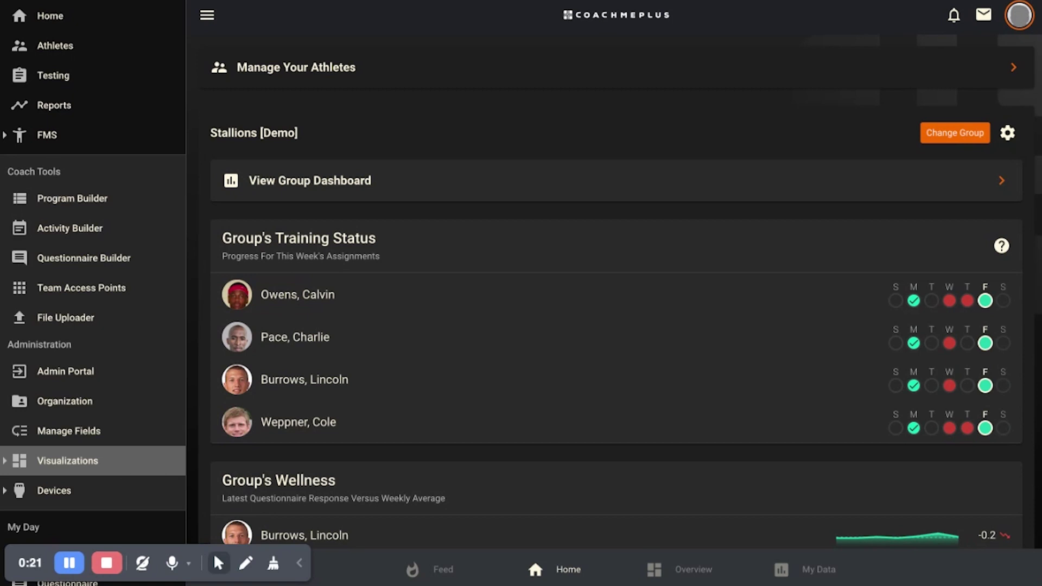
Create a visualization in the Visualization Builder from the Latest History Dashboard template and name it 20yd Dash Over Time
left_click(67, 461)
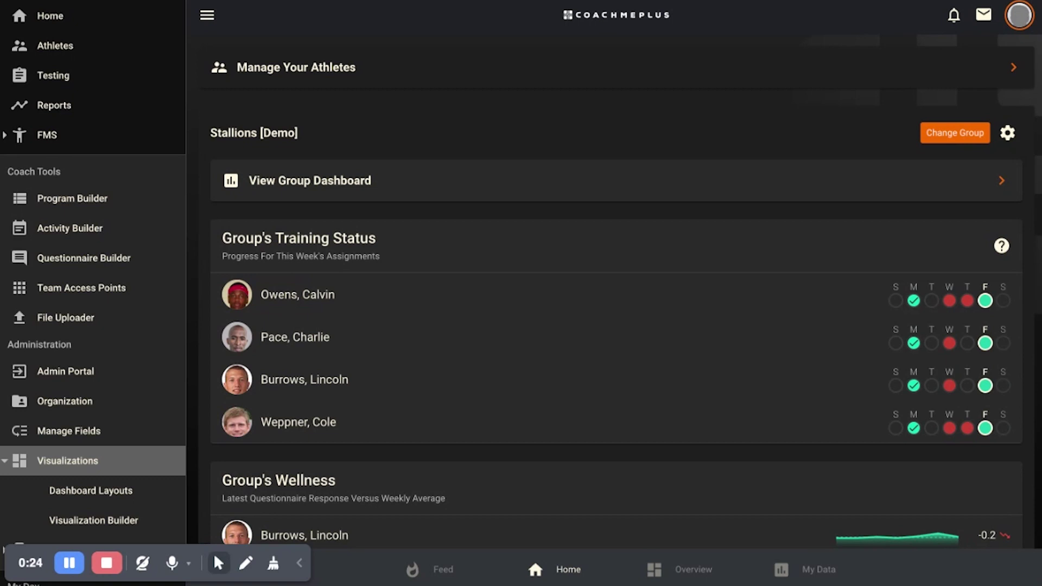
scroll(93, 380, "down", 2)
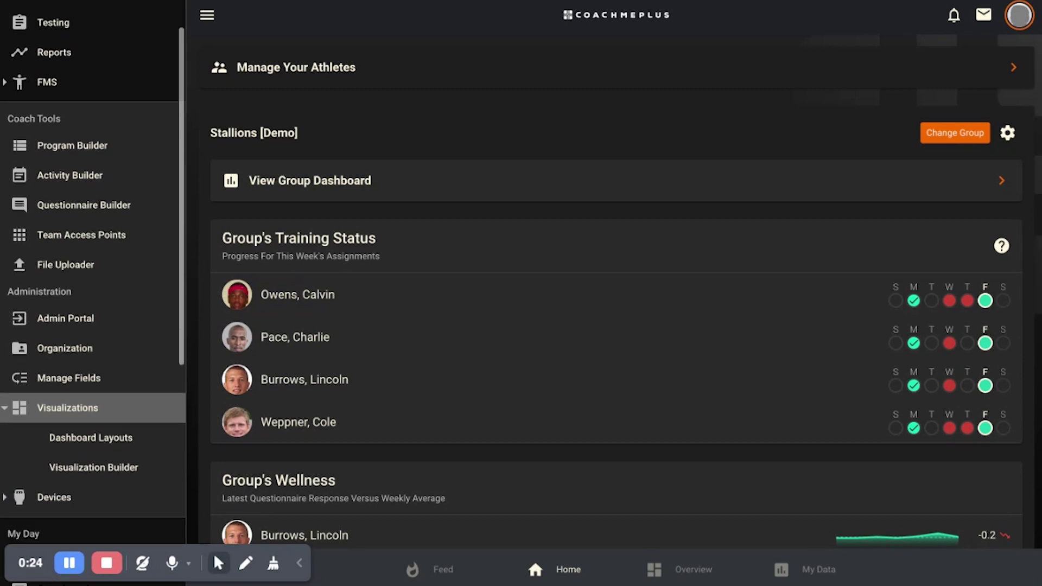
left_click(80, 461)
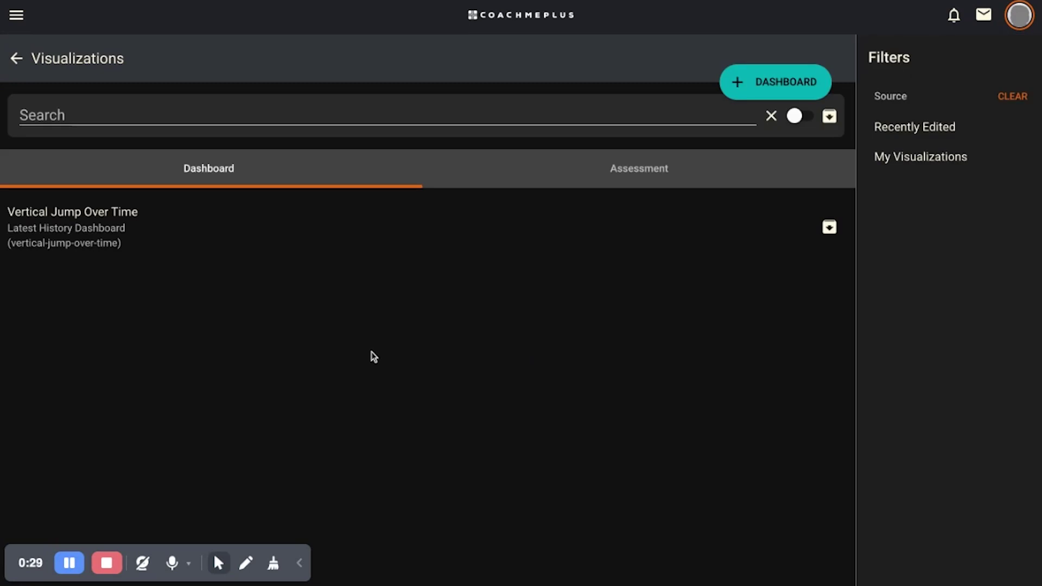
left_click(791, 82)
scroll(281, 405, "down", 3)
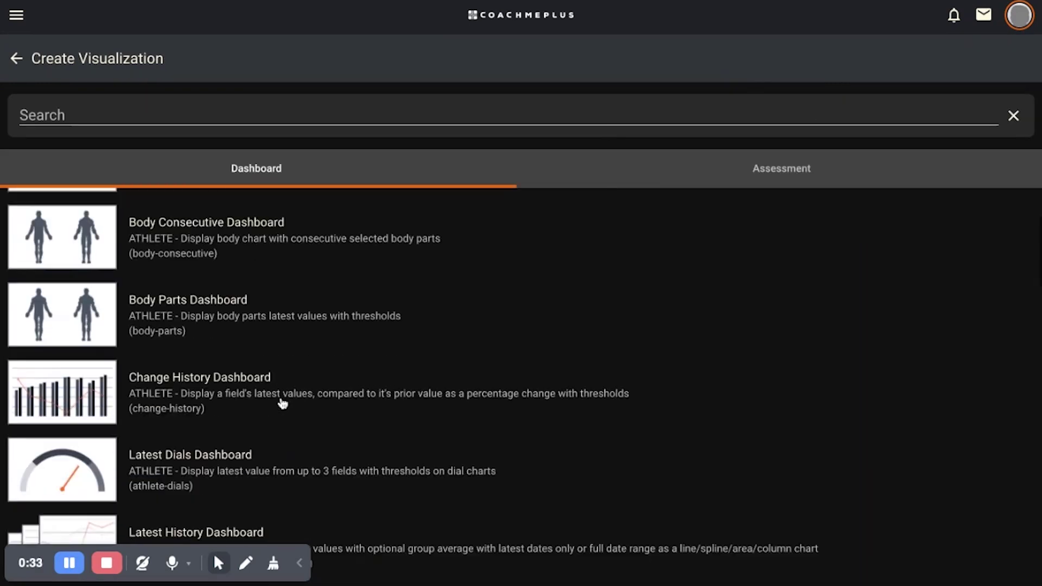
scroll(281, 405, "down", 2)
left_click(216, 424)
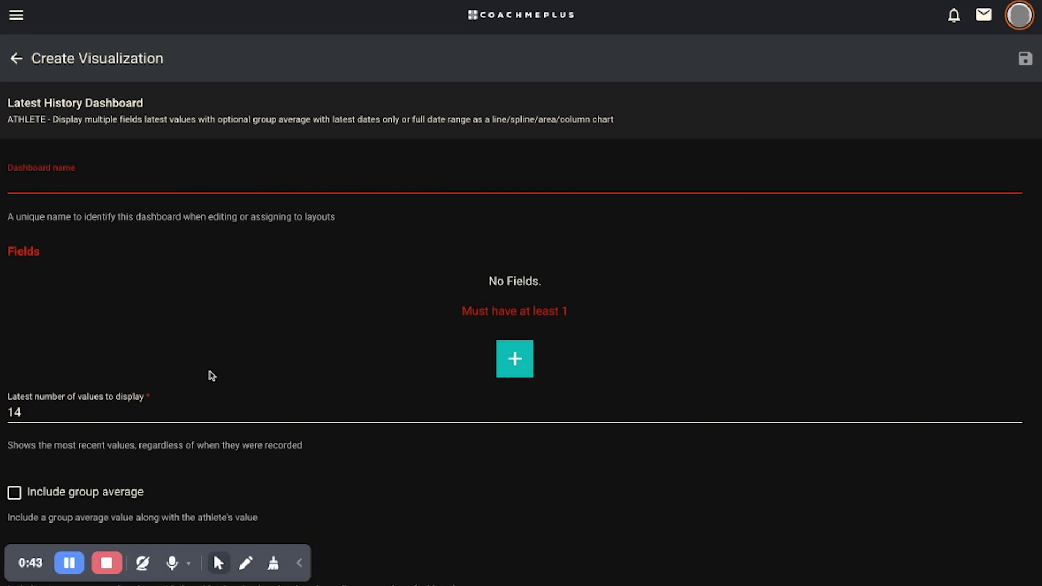
left_click(193, 183)
type("20yd Dash Over Time")
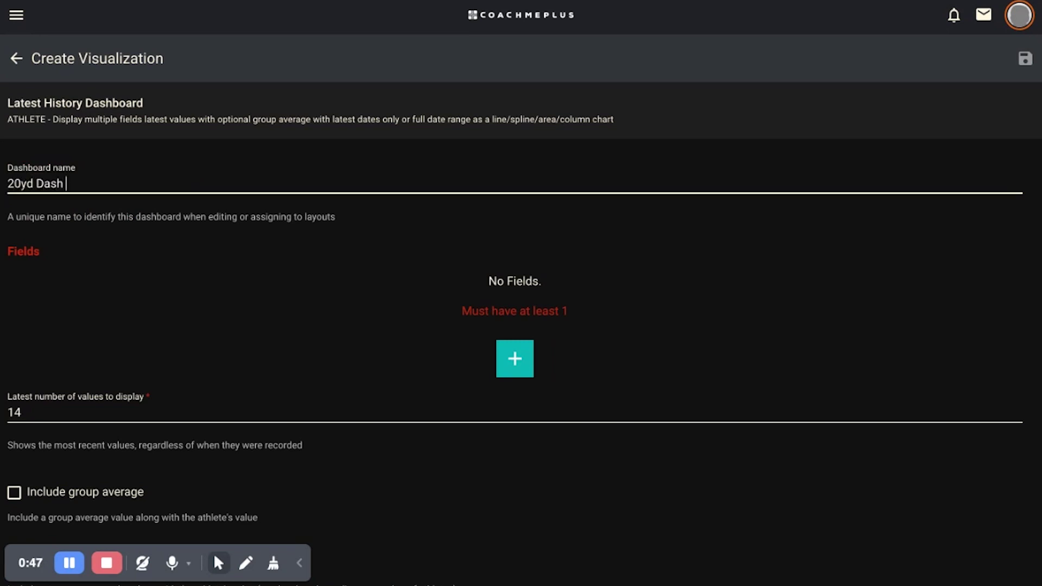
Add a field to the dashboard and choose 20 Yard Sprint (sec) from the Performance Index field group
left_click(501, 358)
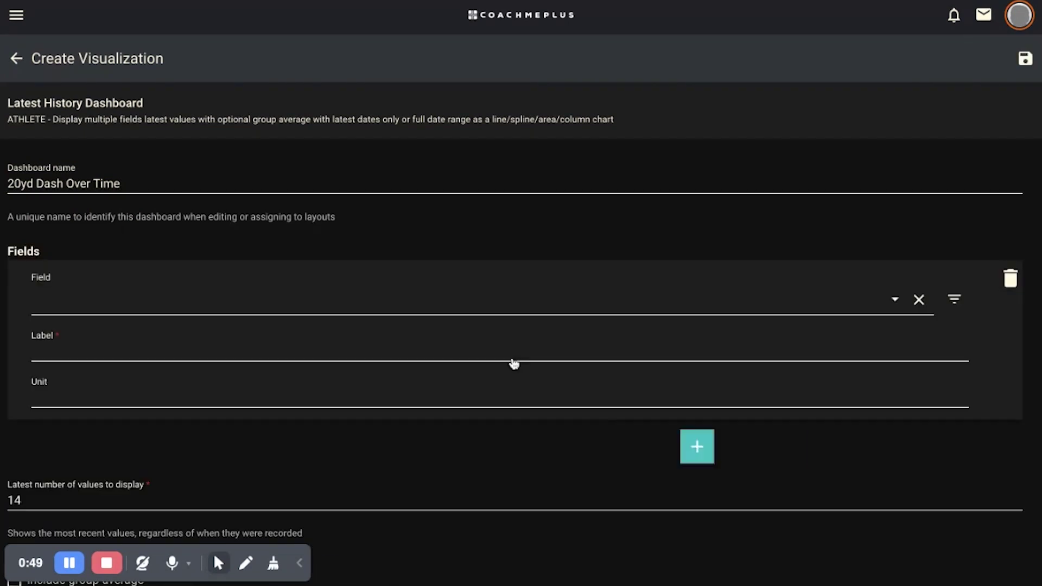
left_click(275, 312)
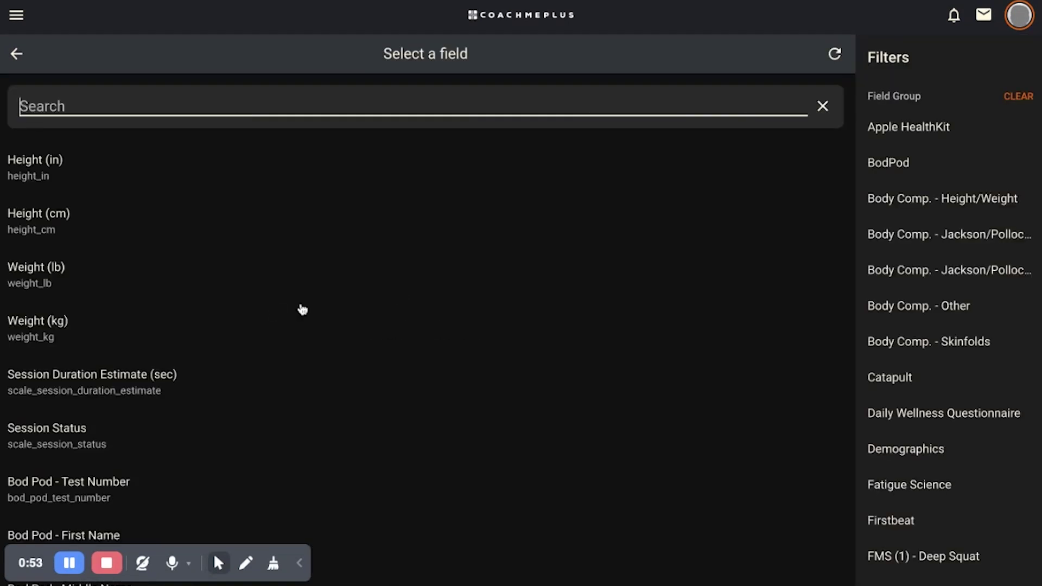
scroll(945, 459, "down", 10)
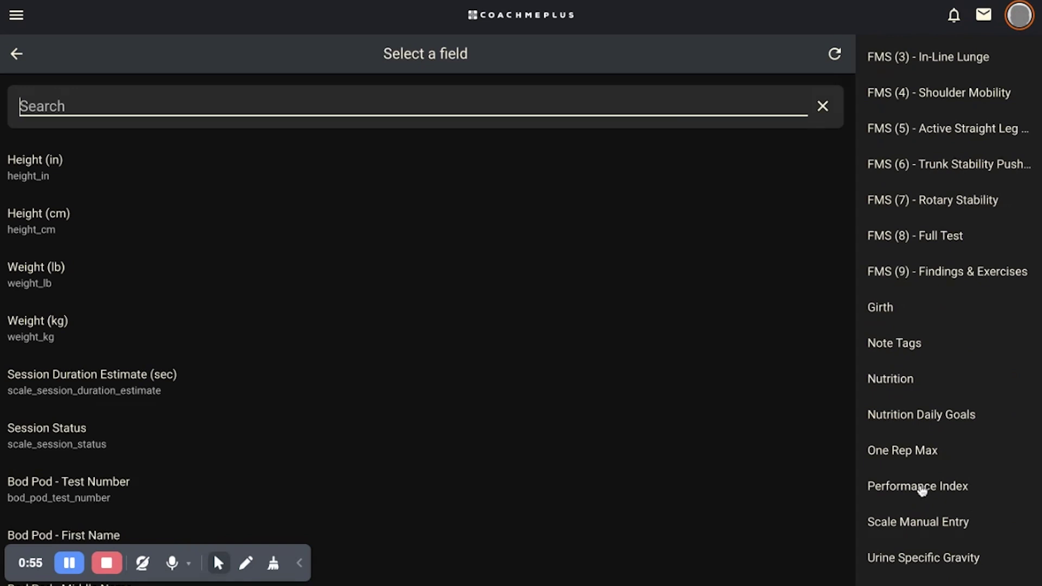
left_click(923, 485)
scroll(401, 501, "down", 1)
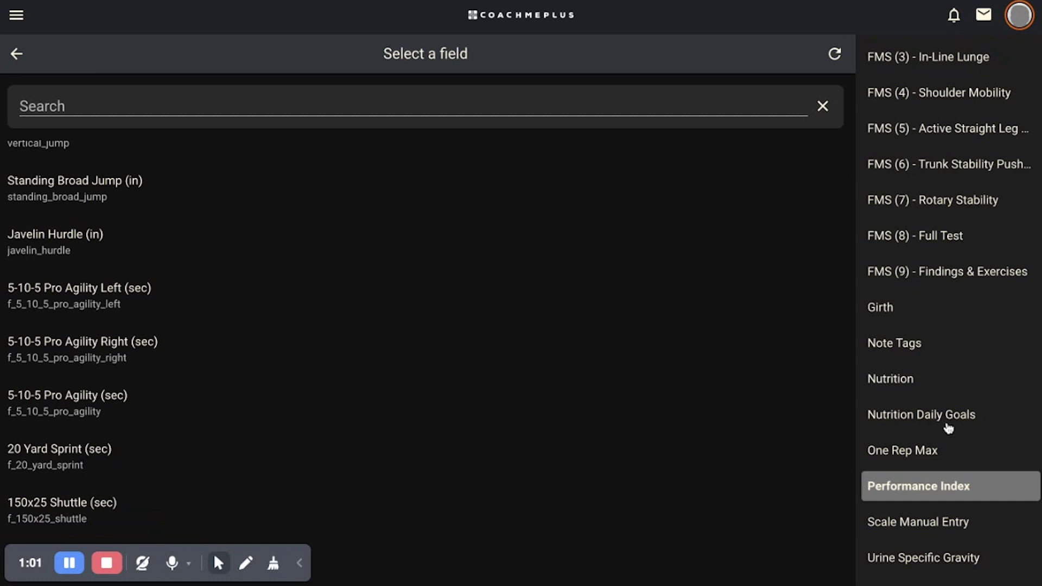
left_click(75, 454)
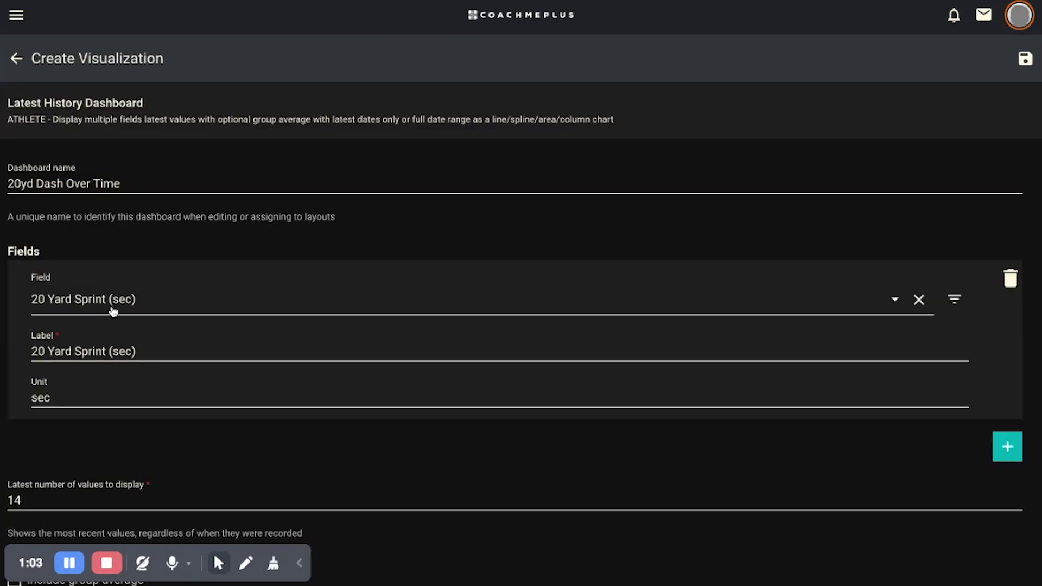
Shorten the field's label to 20 Yard Sprint, keeping sec as the unit
left_click(144, 351)
key("BackSpace")
key("BackSpace")
key("BackSpace")
key("BackSpace")
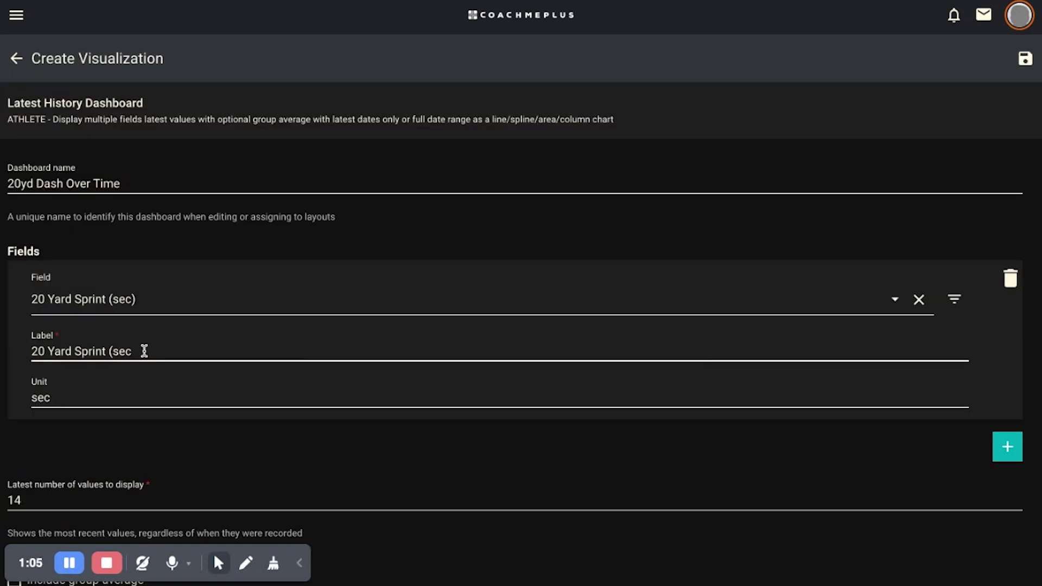
key("BackSpace")
key("BackSpace")
left_click(40, 395)
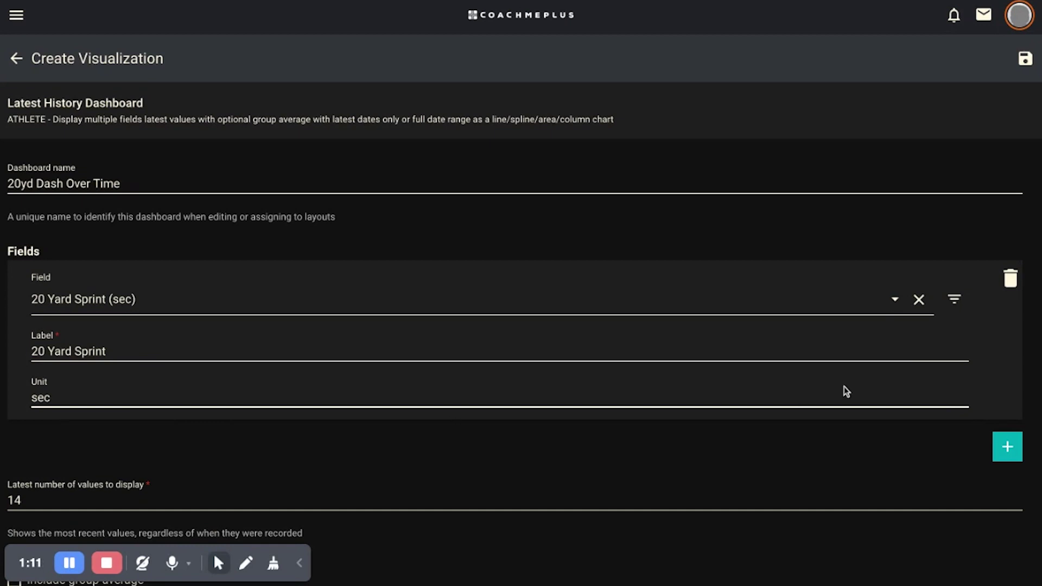
Add a second empty field to the dashboard and delete it again
left_click(1008, 445)
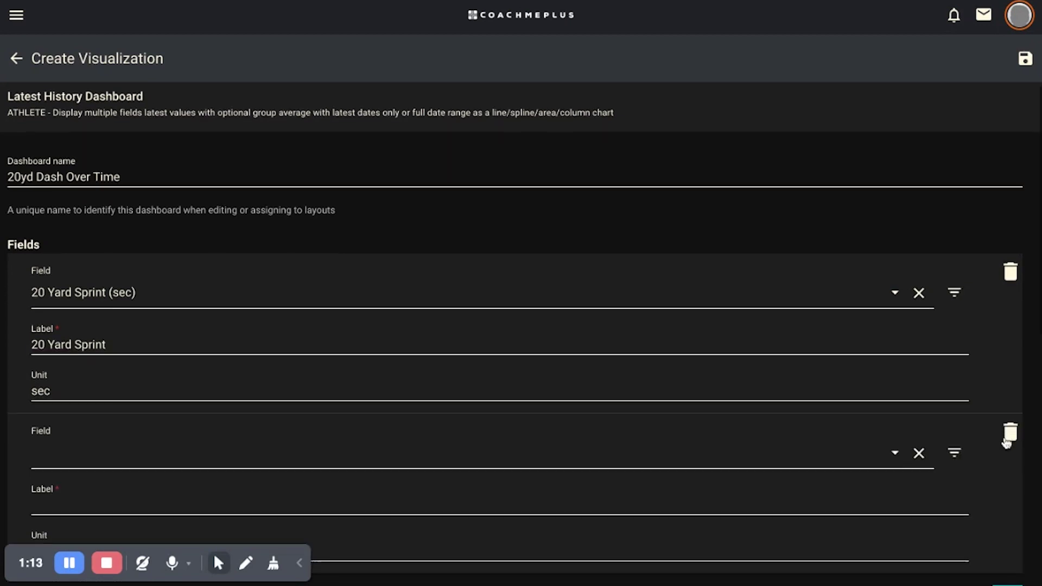
left_click(1010, 398)
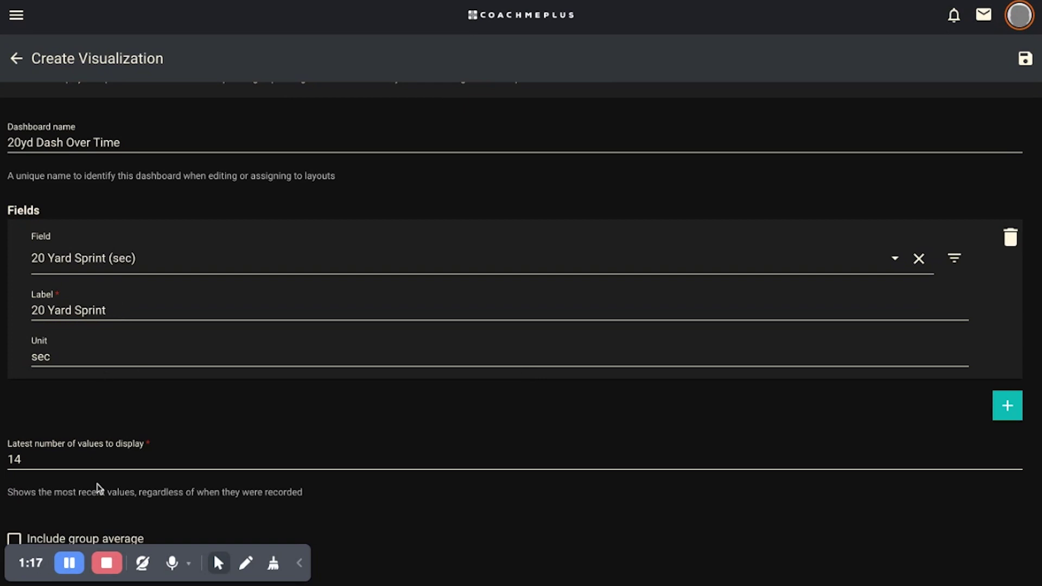
Set the latest number of values to display to 12
scroll(97, 488, "down", 2)
scroll(98, 487, "down", 2)
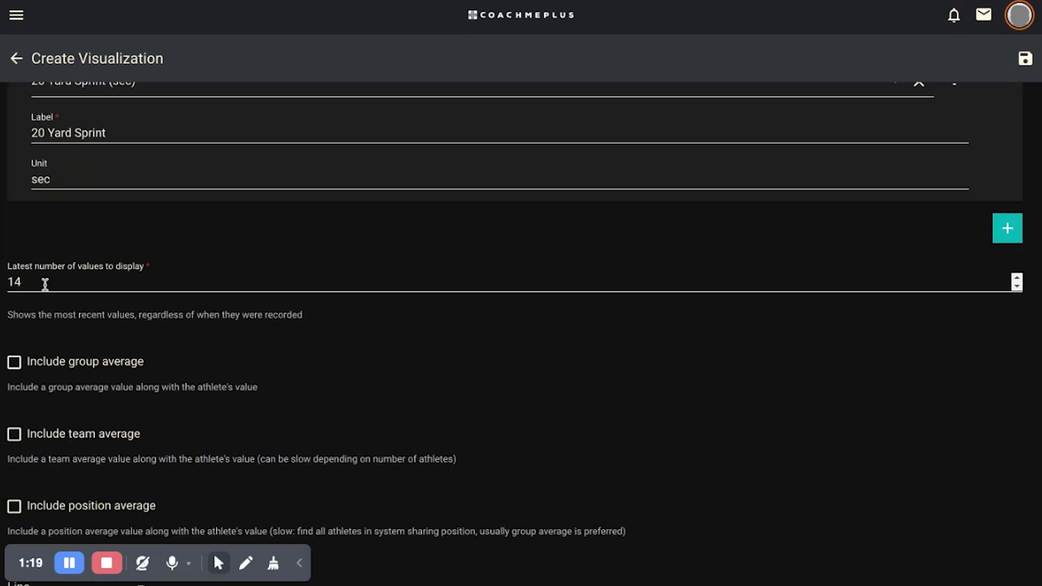
left_click(45, 284)
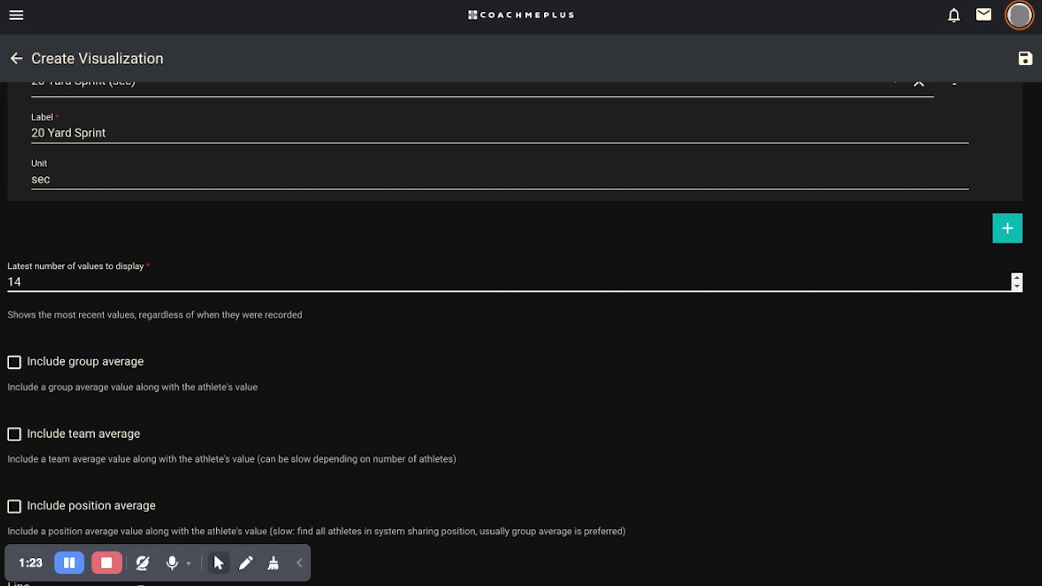
key("BackSpace")
key("BackSpace")
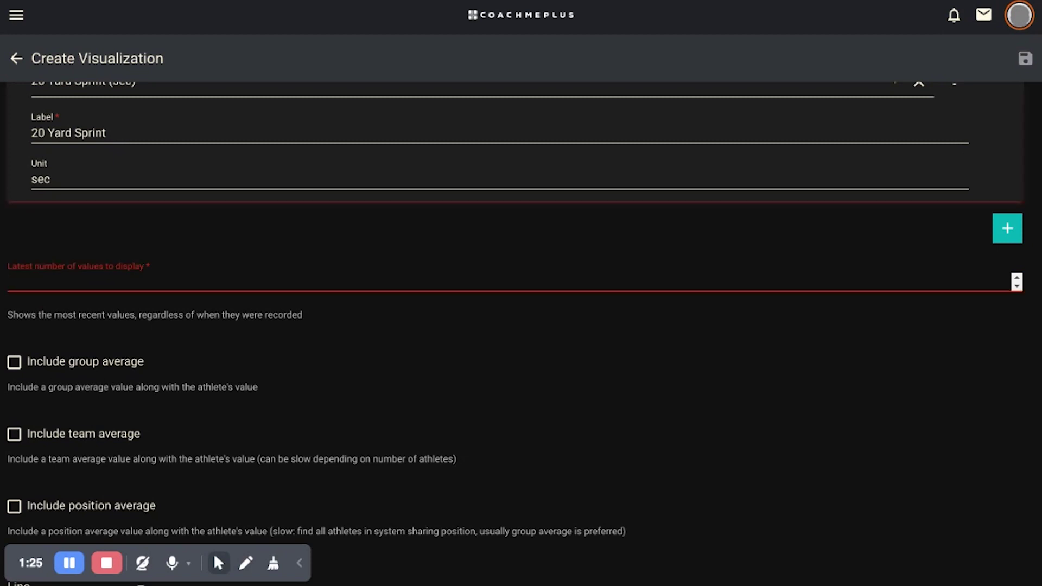
type("50")
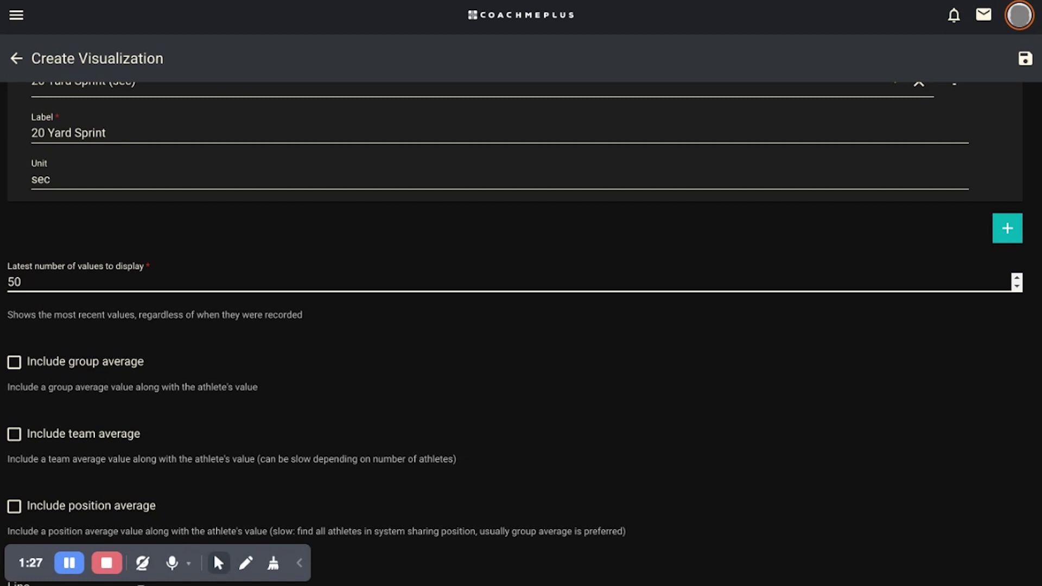
key("BackSpace")
key("BackSpace")
type("4")
key("BackSpace")
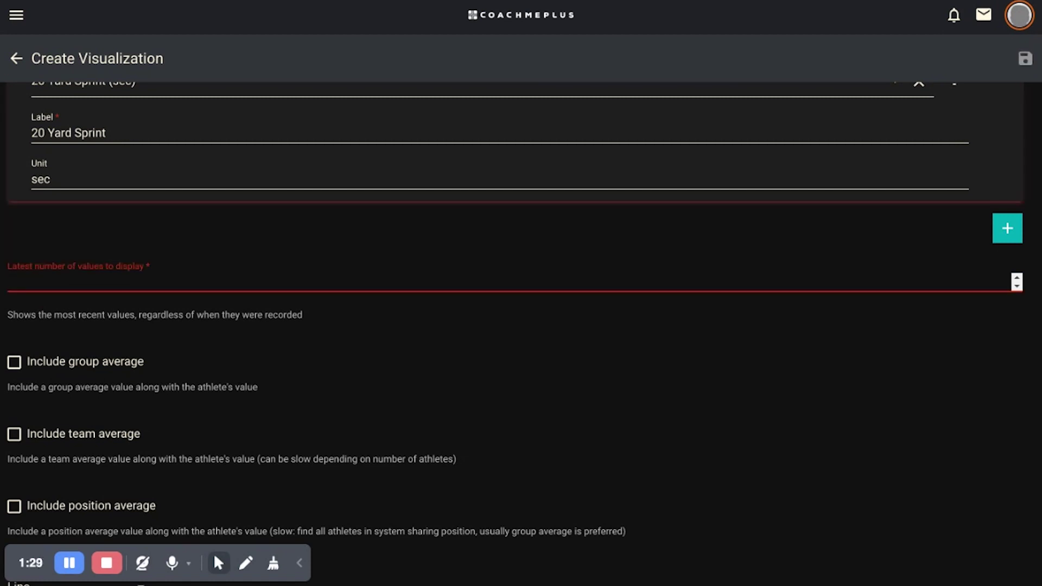
type("15")
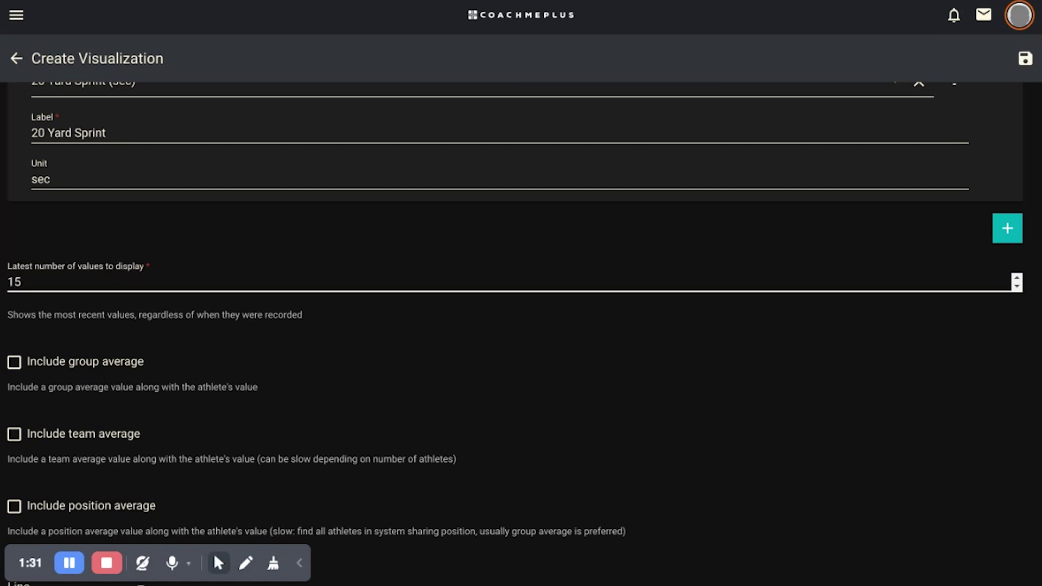
scroll(515, 282, "down", 2)
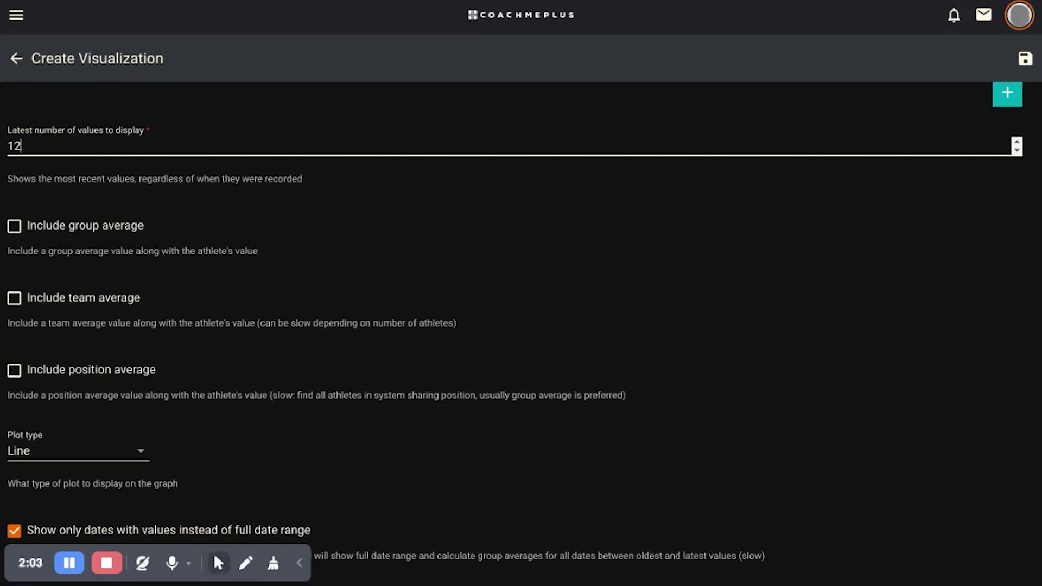
Select Line as the plot type and save the visualization without assigning it to a layout
left_click(36, 454)
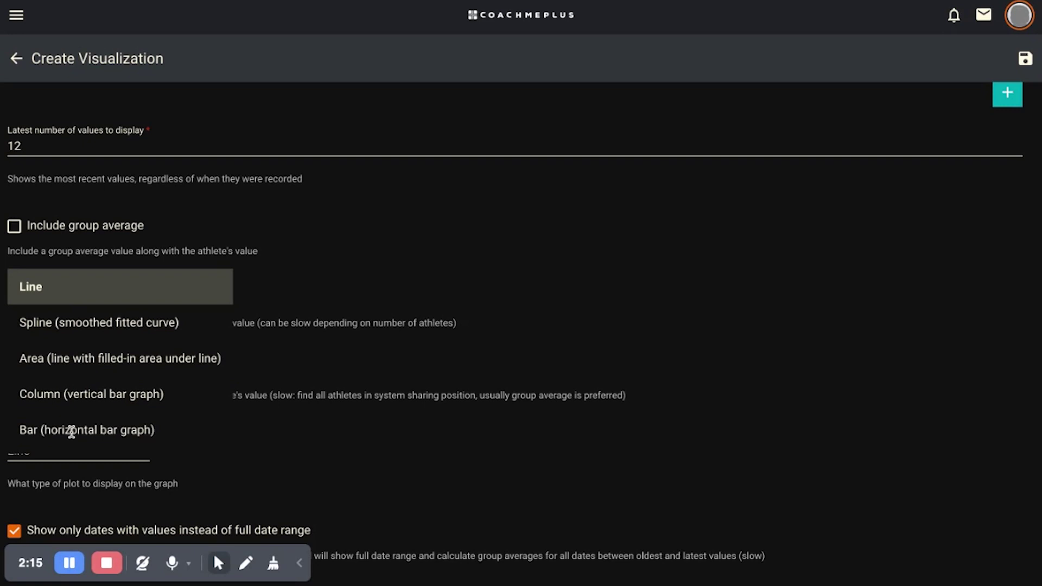
left_click(116, 277)
scroll(227, 456, "down", 1)
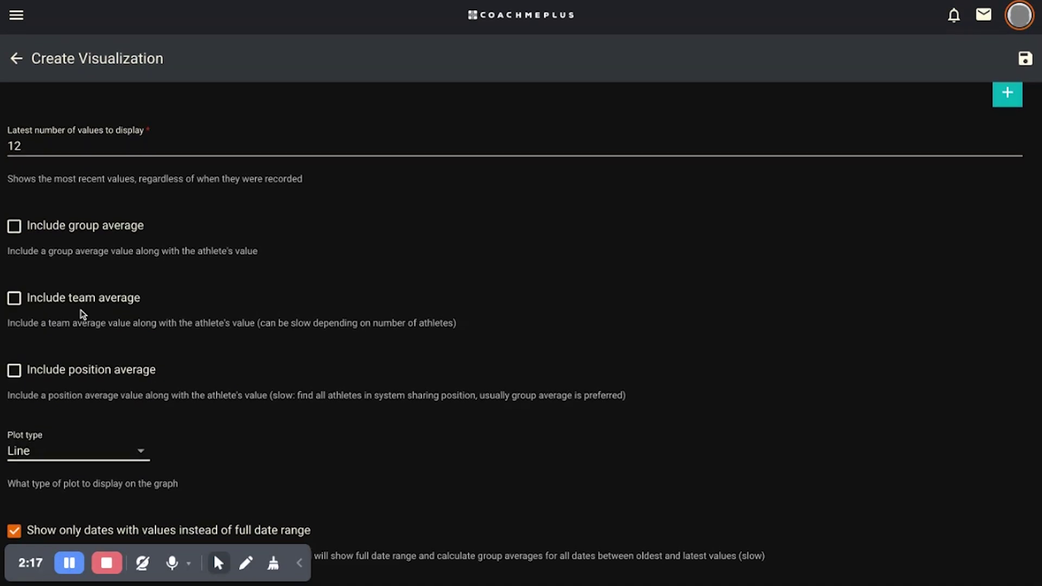
left_click(49, 299)
left_click(1026, 59)
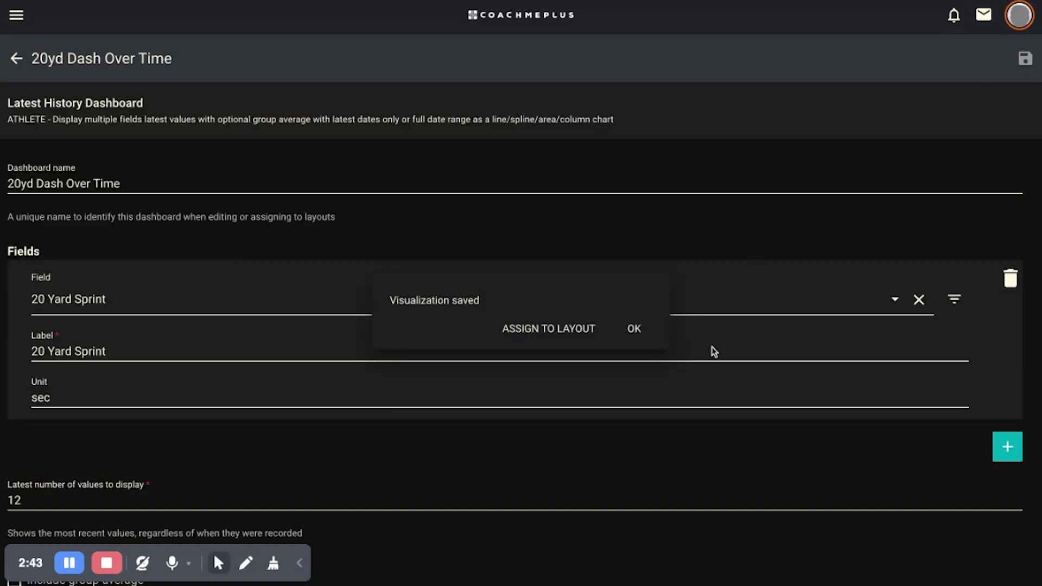
left_click(572, 331)
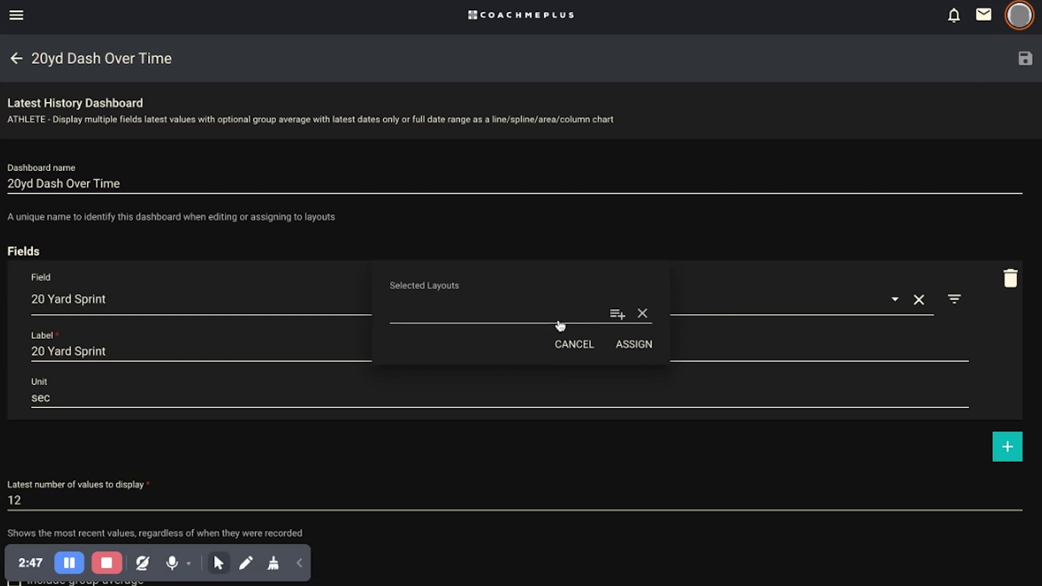
left_click(566, 346)
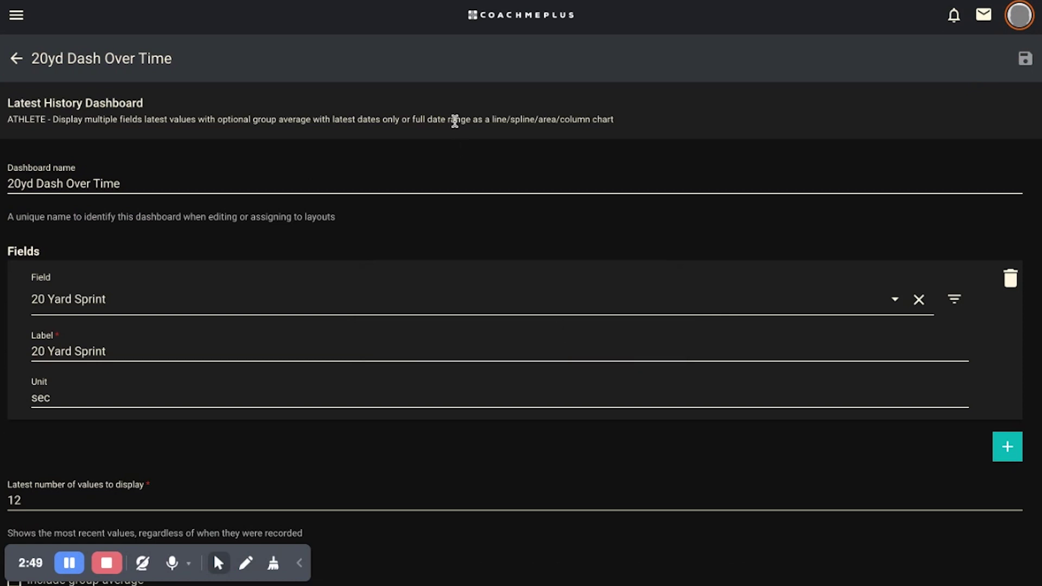
Open the Athlete Central Individual Default Dashboard layout from the dashboard layouts
left_click(16, 60)
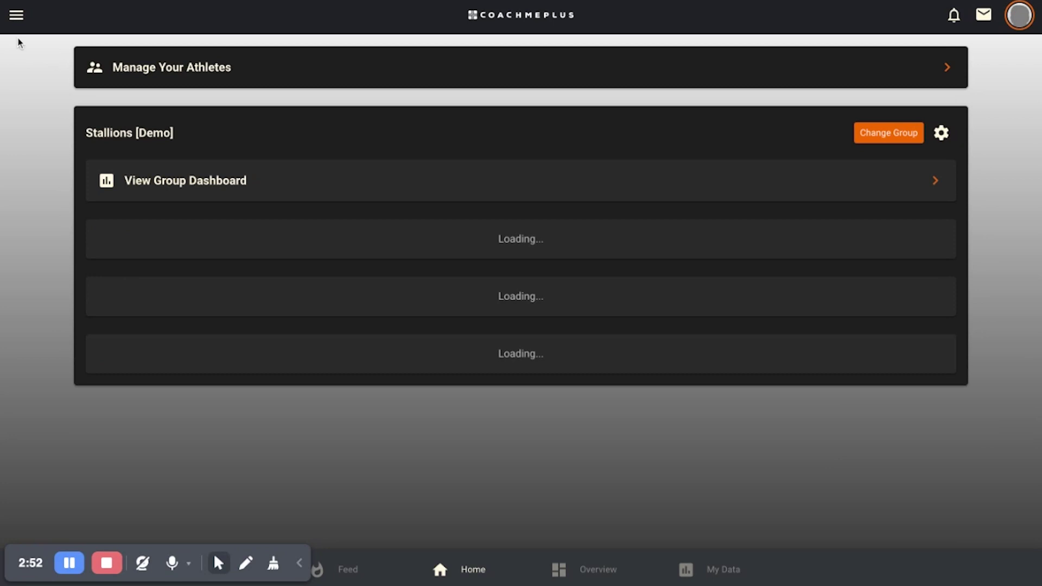
left_click(15, 17)
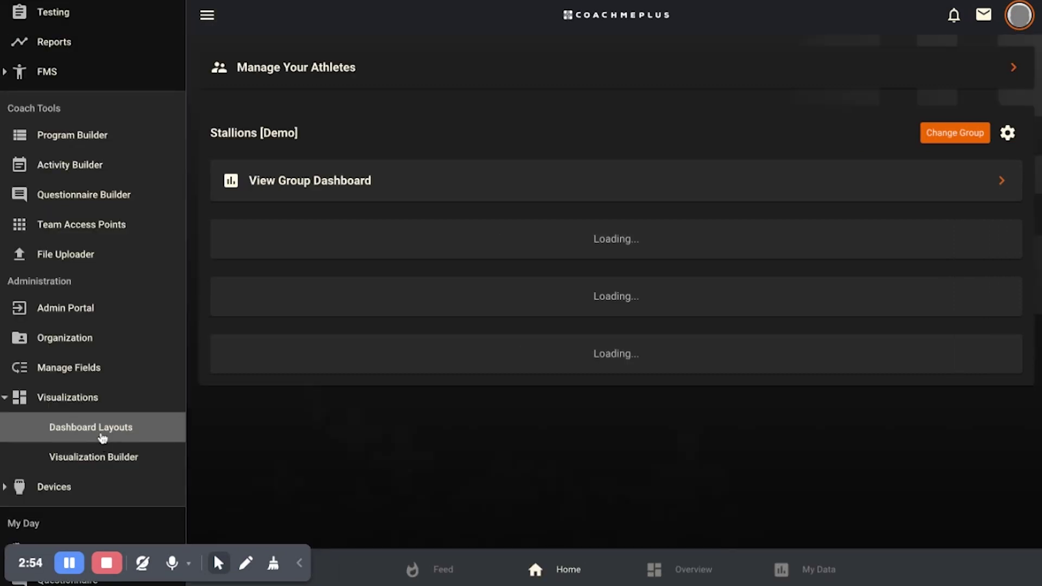
left_click(101, 432)
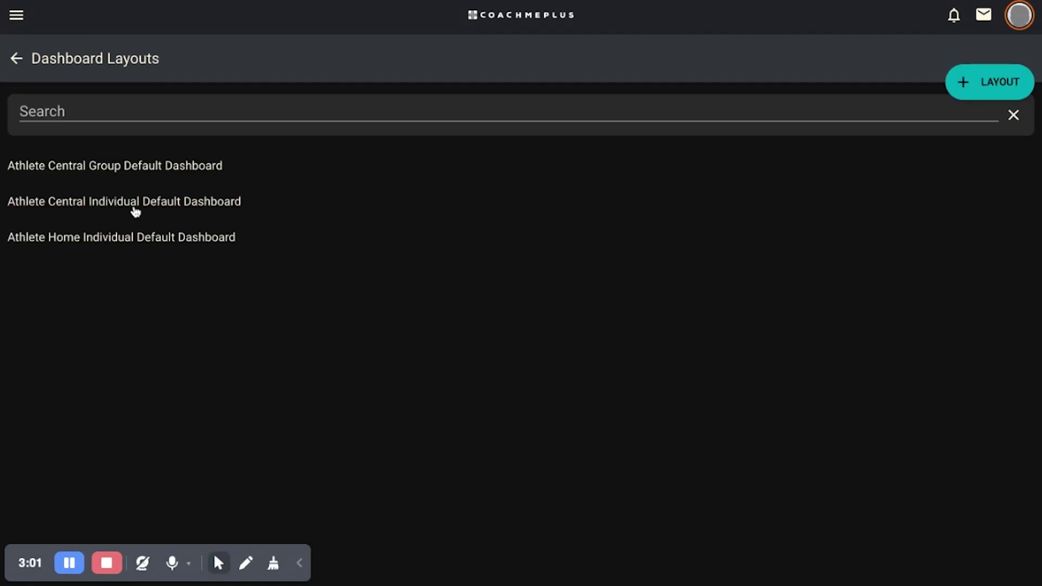
left_click(140, 204)
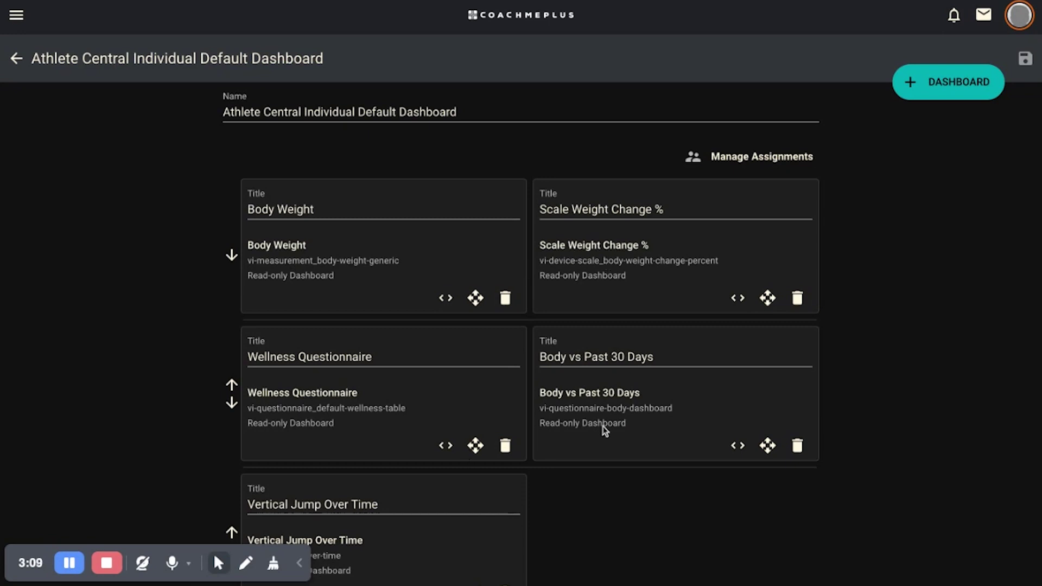
Try out reordering by swapping Body Weight with Scale Weight Change % and moving the first row down, restoring the original order each time
left_click(772, 305)
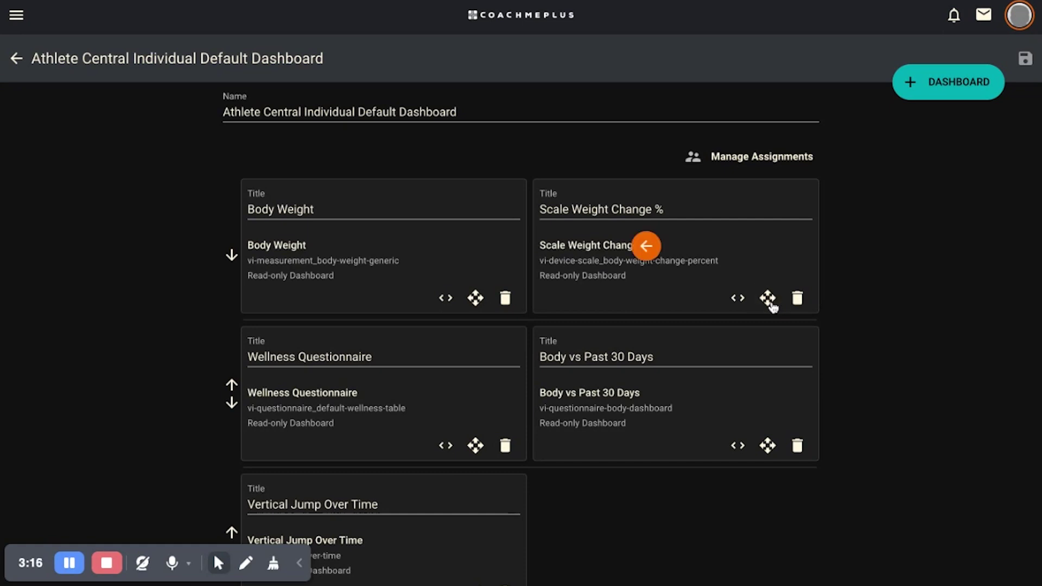
left_click(647, 247)
left_click(475, 297)
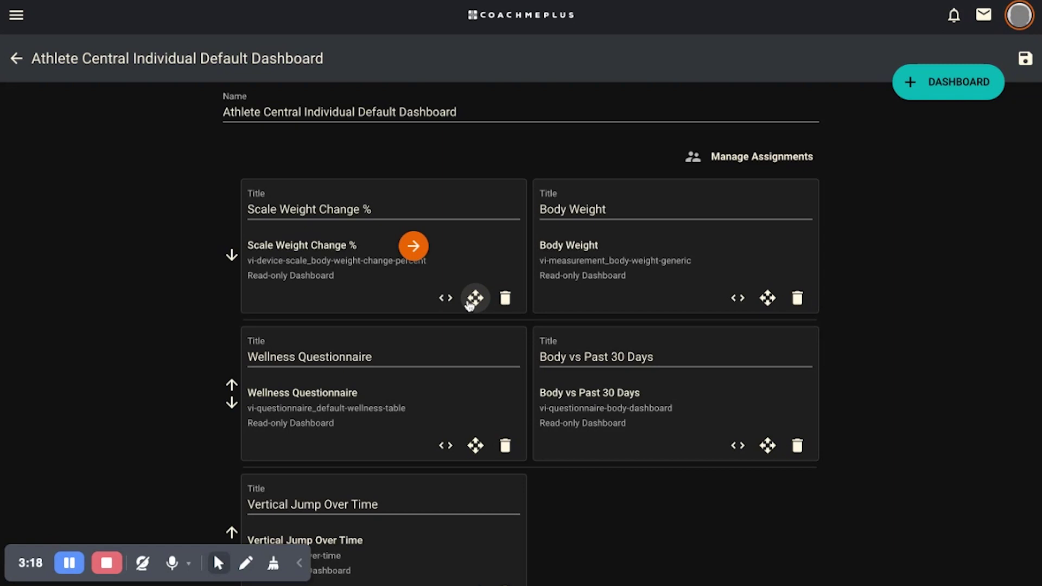
left_click(414, 246)
left_click(231, 255)
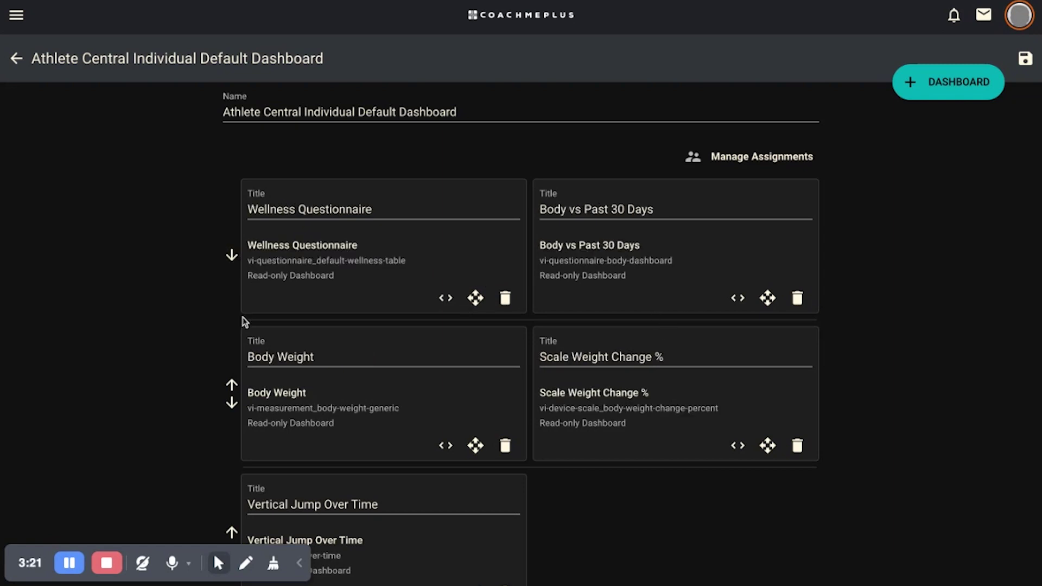
left_click(231, 385)
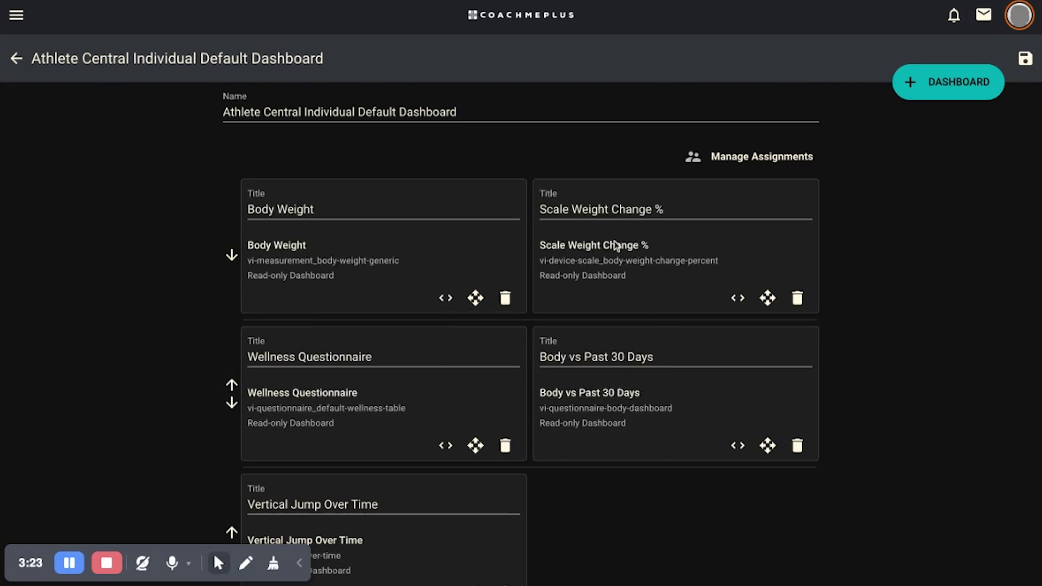
Try widening the Vertical Jump Over Time tile to the full row and shrink it back to half width
scroll(486, 384, "down", 2)
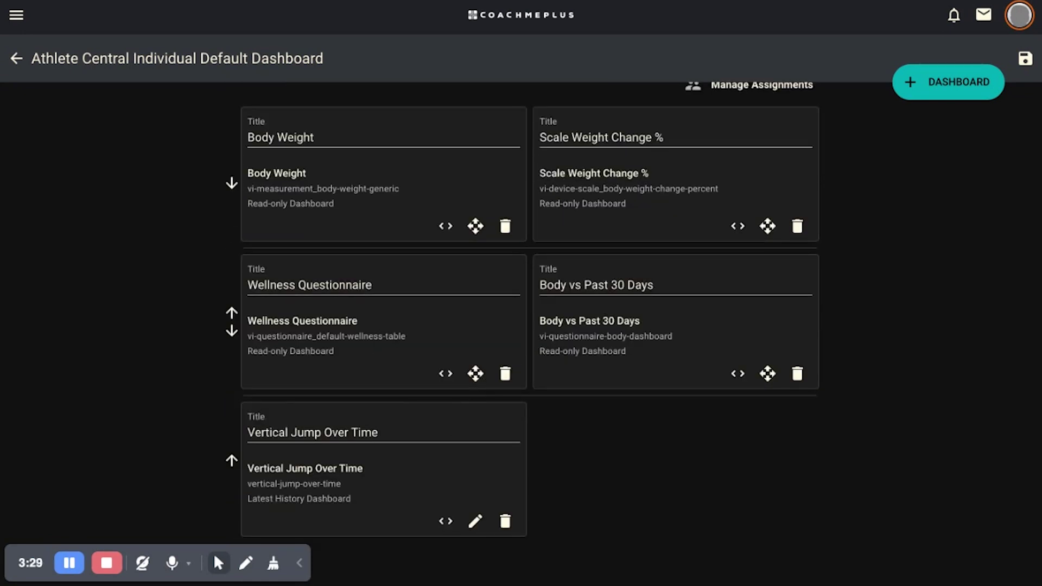
left_click(446, 521)
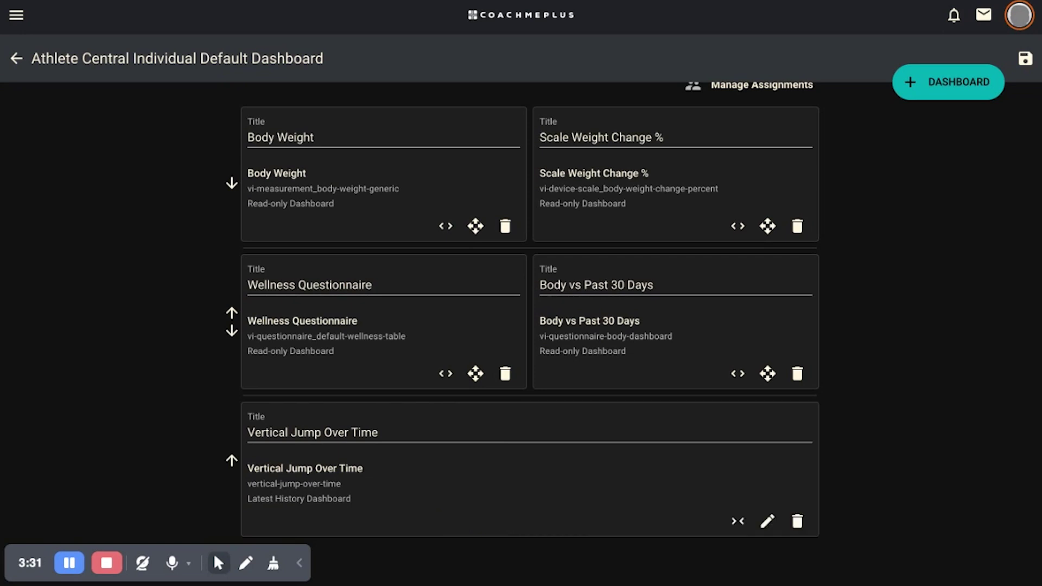
left_click(737, 525)
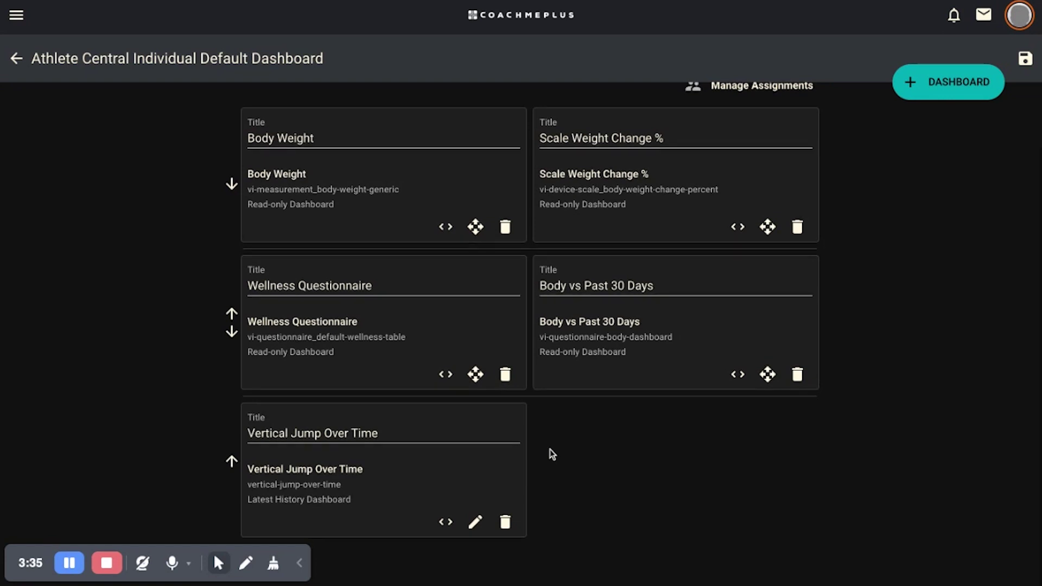
Add the 20yd Dash Over Time dashboard to the layout, finding it by searching for 20
scroll(552, 454, "up", 2)
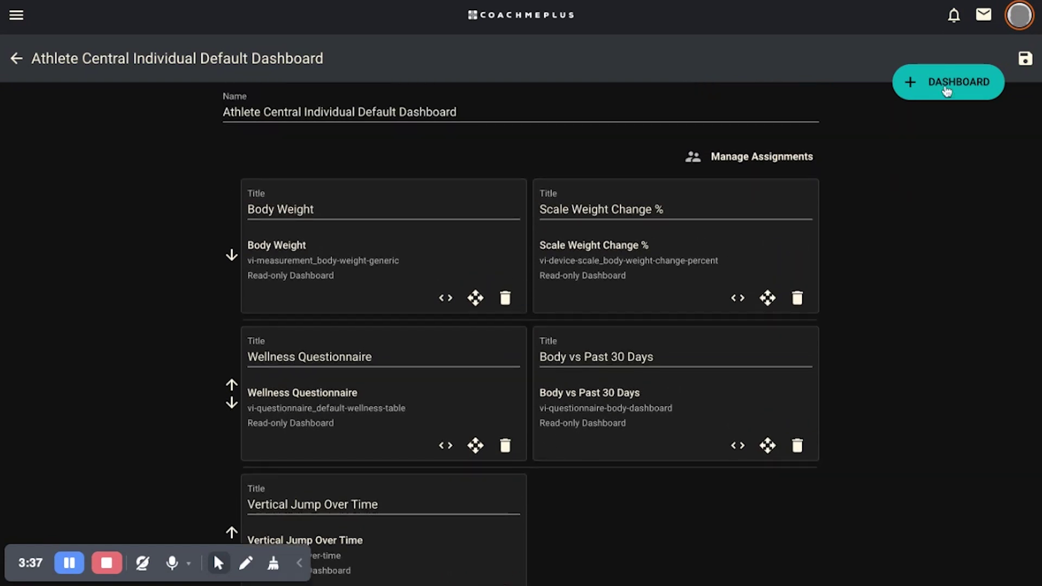
left_click(948, 79)
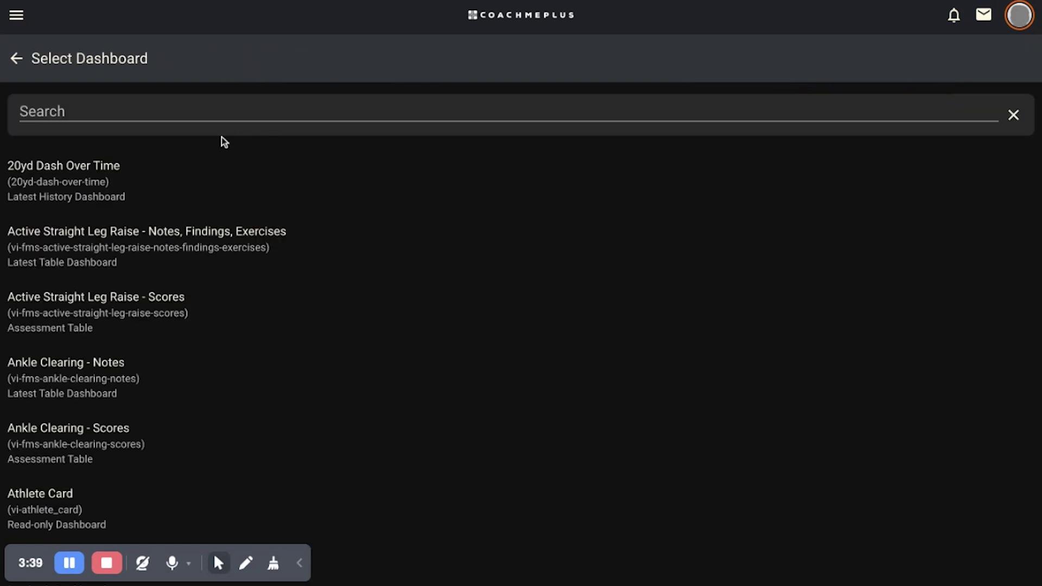
left_click(98, 110)
type("20")
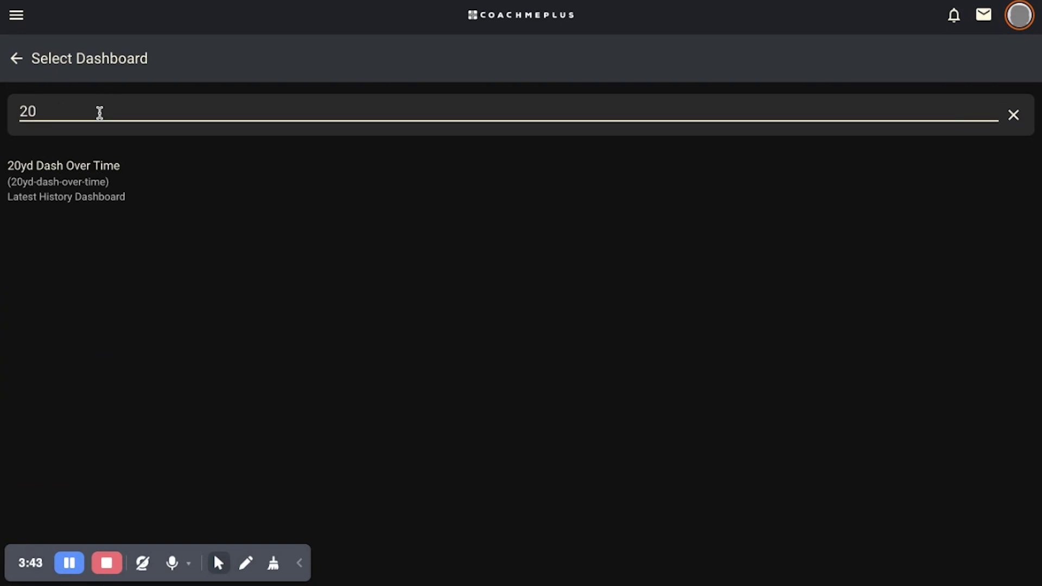
left_click(44, 167)
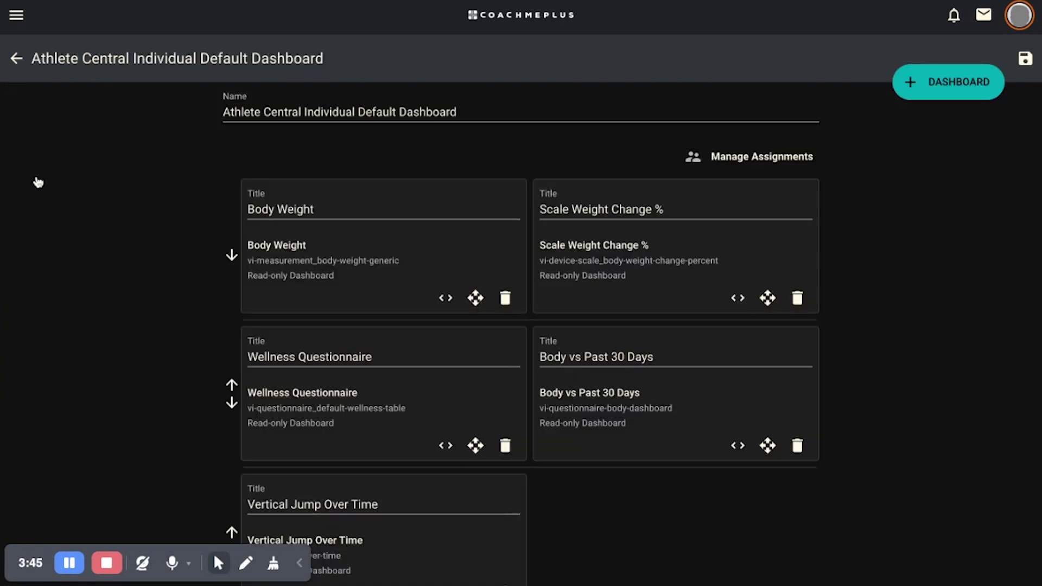
Shrink the 20yd Dash Over Time tile to half width beside Vertical Jump Over Time and save the layout
scroll(365, 345, "down", 4)
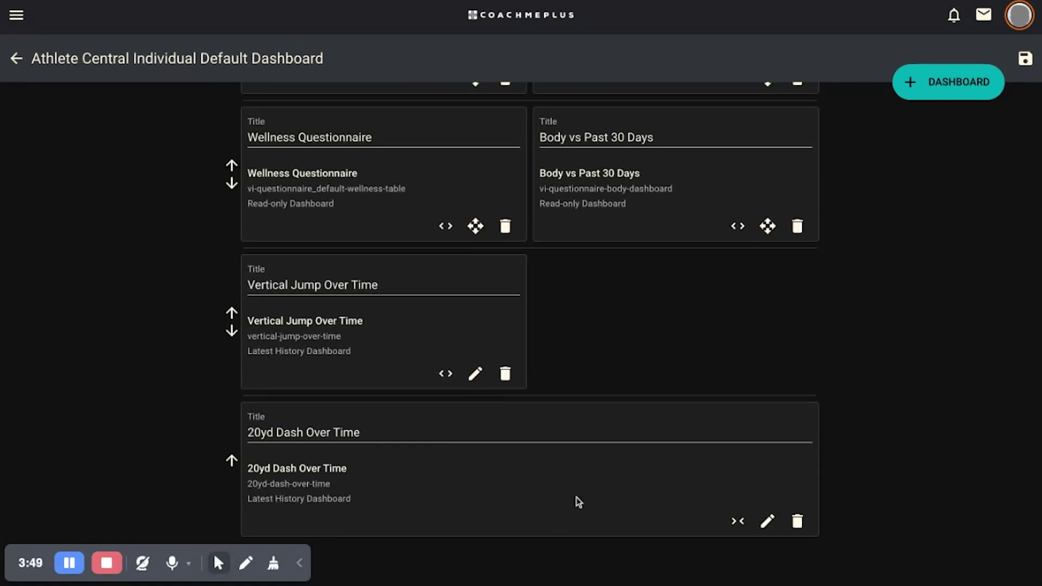
left_click(740, 524)
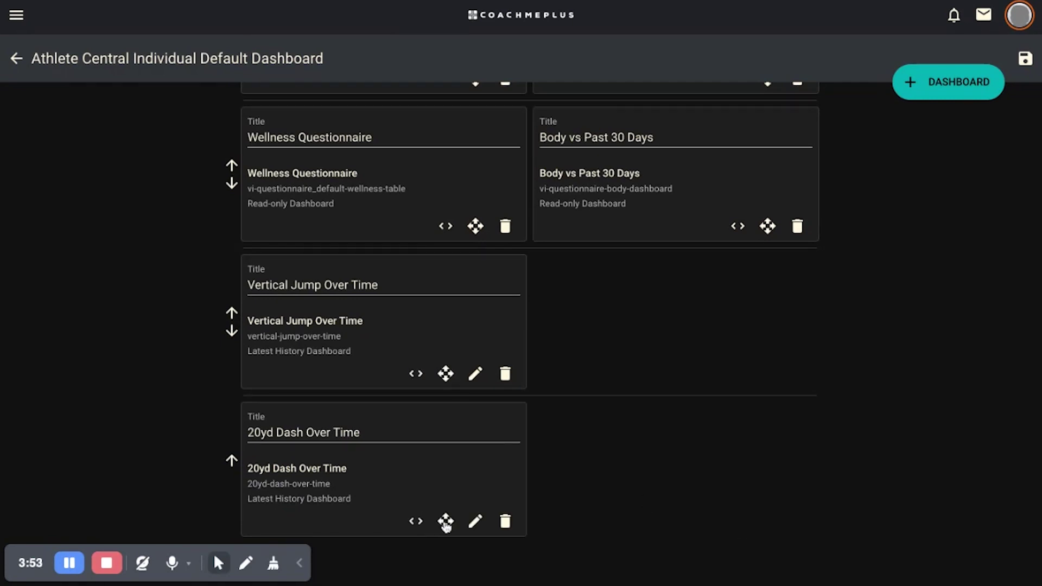
left_click_drag(446, 387, 393, 356)
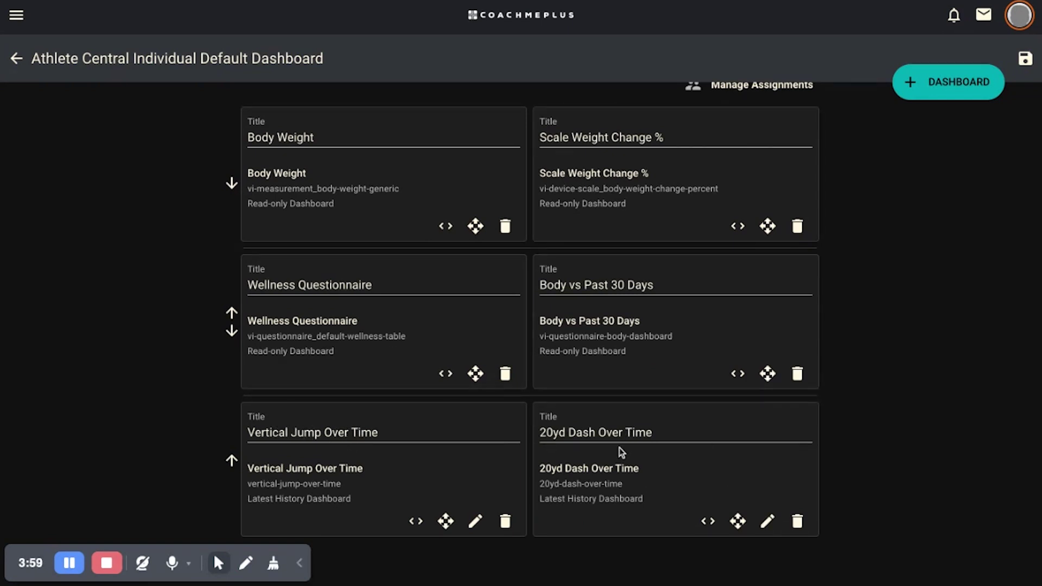
scroll(717, 340, "up", 2)
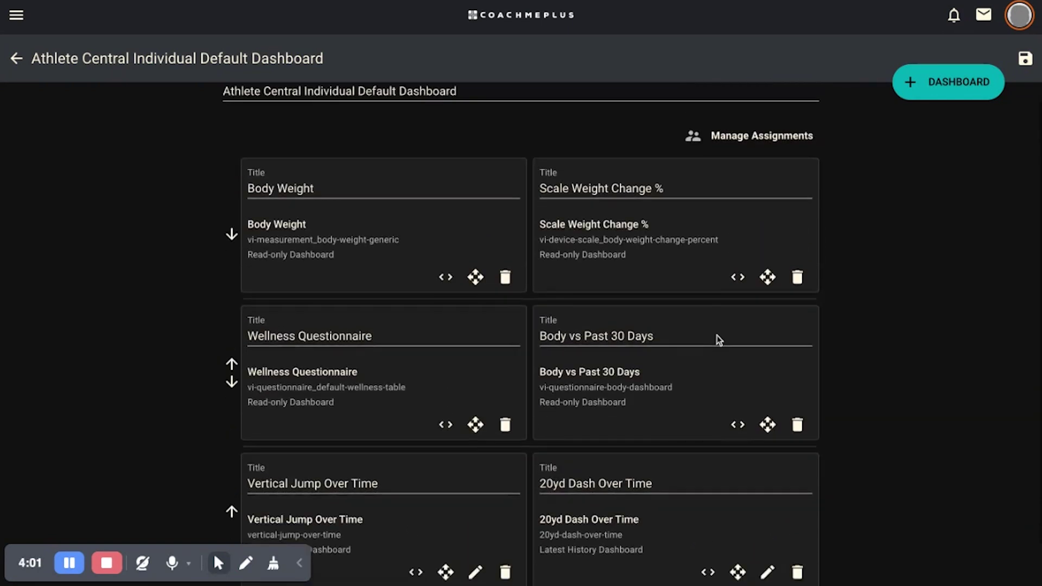
scroll(716, 340, "down", 2)
left_click(1025, 60)
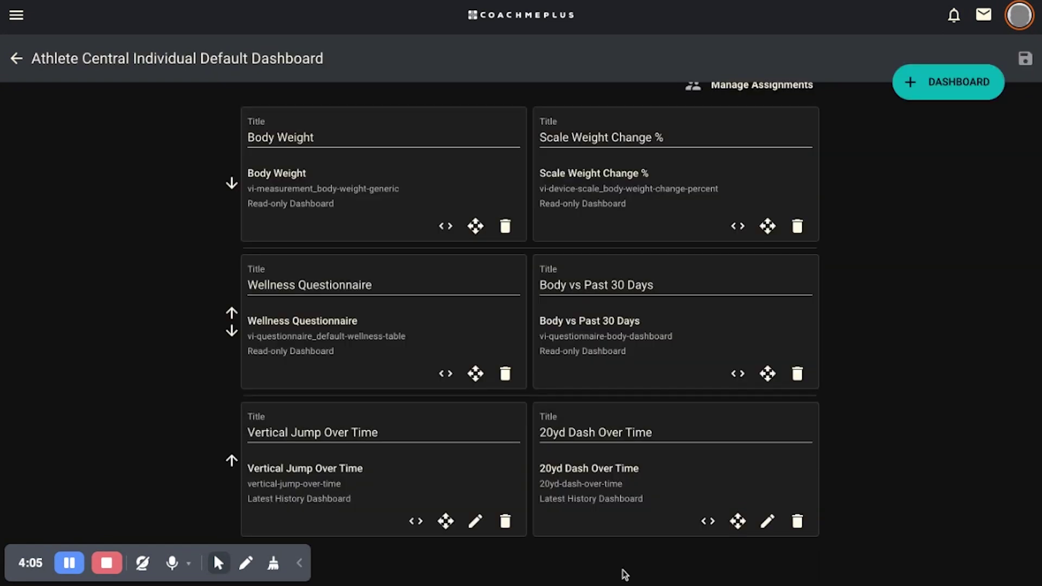
Open the individual dashboards of the second athlete in the Stallions [Demo] Forwards group
left_click(16, 15)
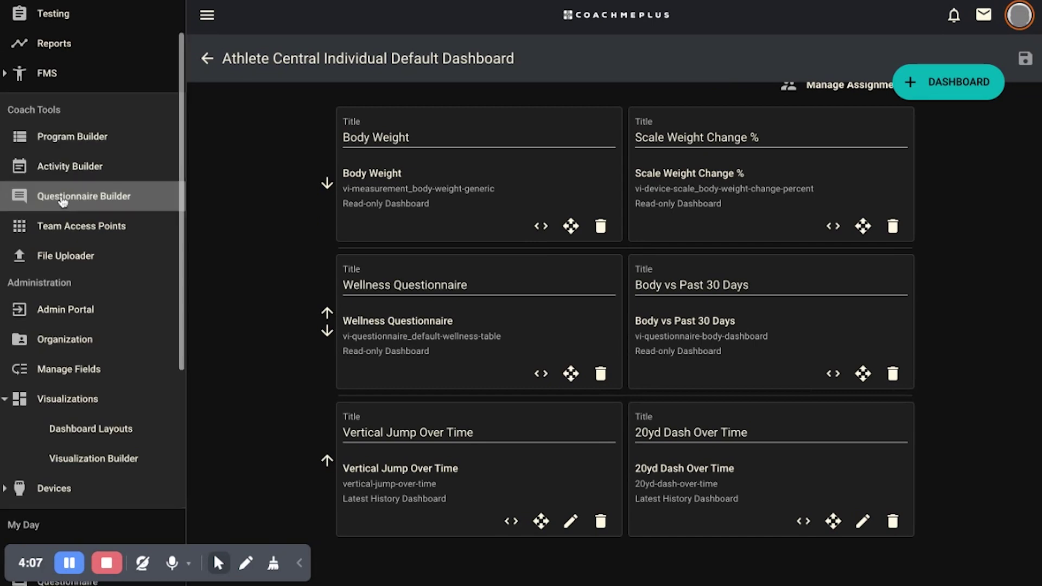
scroll(62, 201, "up", 2)
left_click(87, 40)
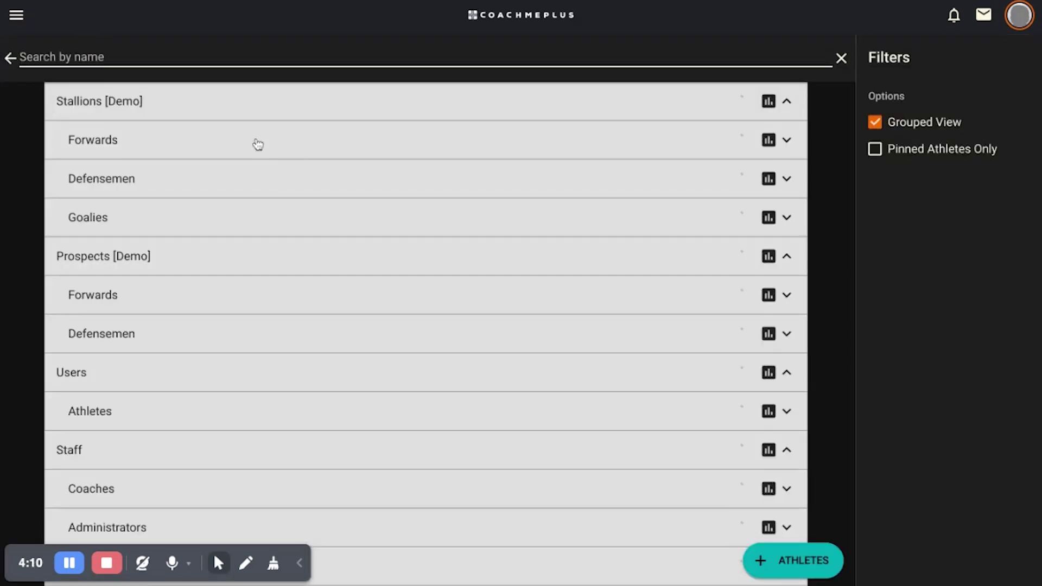
left_click(256, 142)
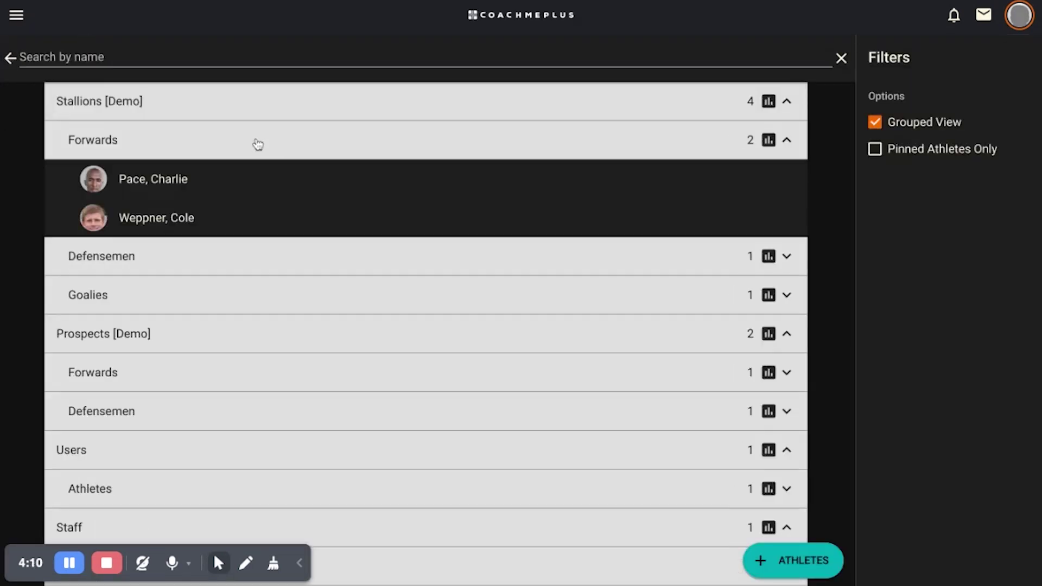
left_click(157, 219)
left_click(364, 275)
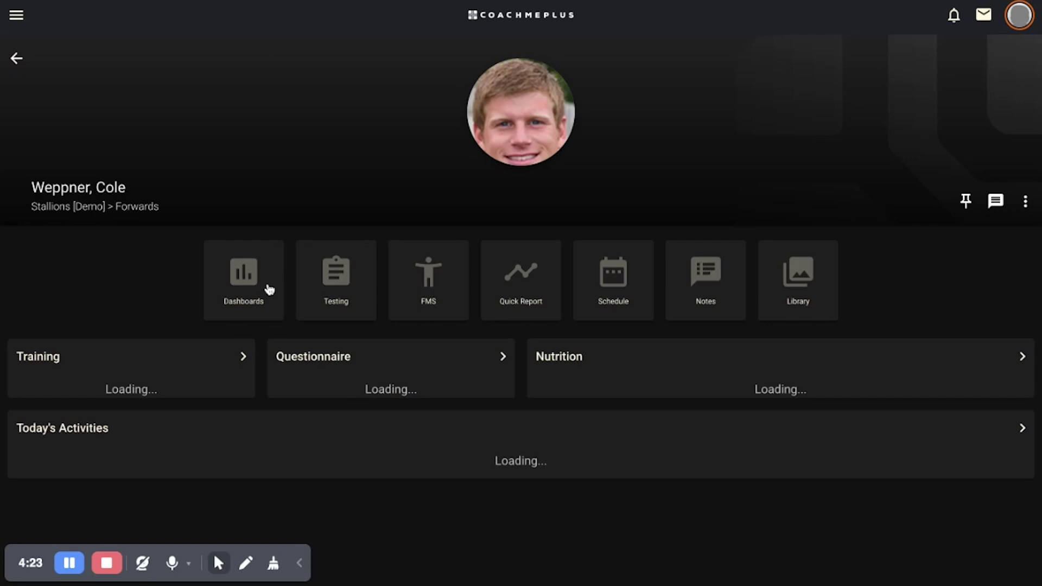
left_click(268, 288)
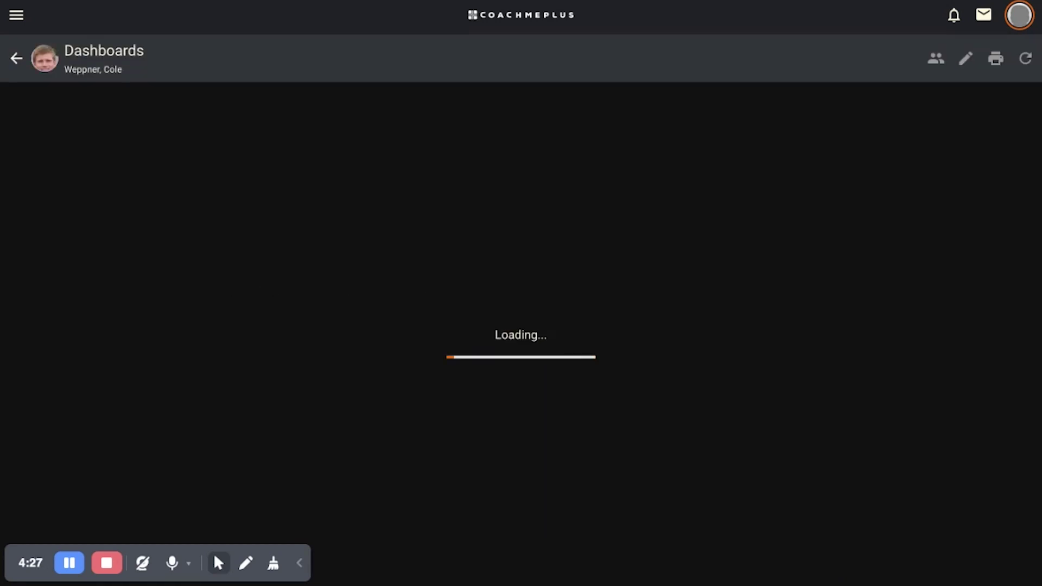
Examine the athlete's 20yd Dash Over Time chart and compare individual data points with the team average
scroll(521, 347, "down", 3)
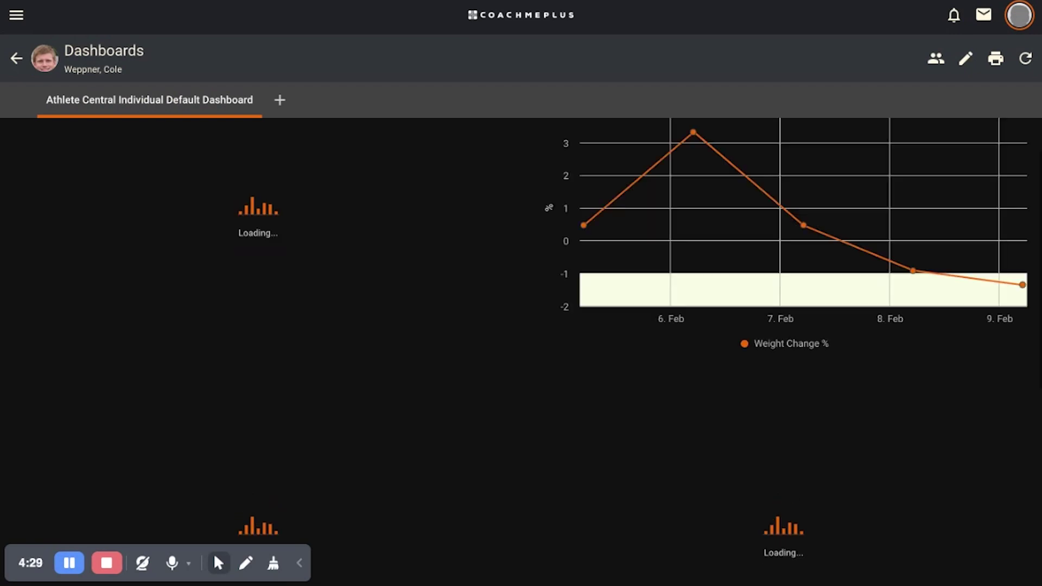
scroll(314, 415, "down", 10)
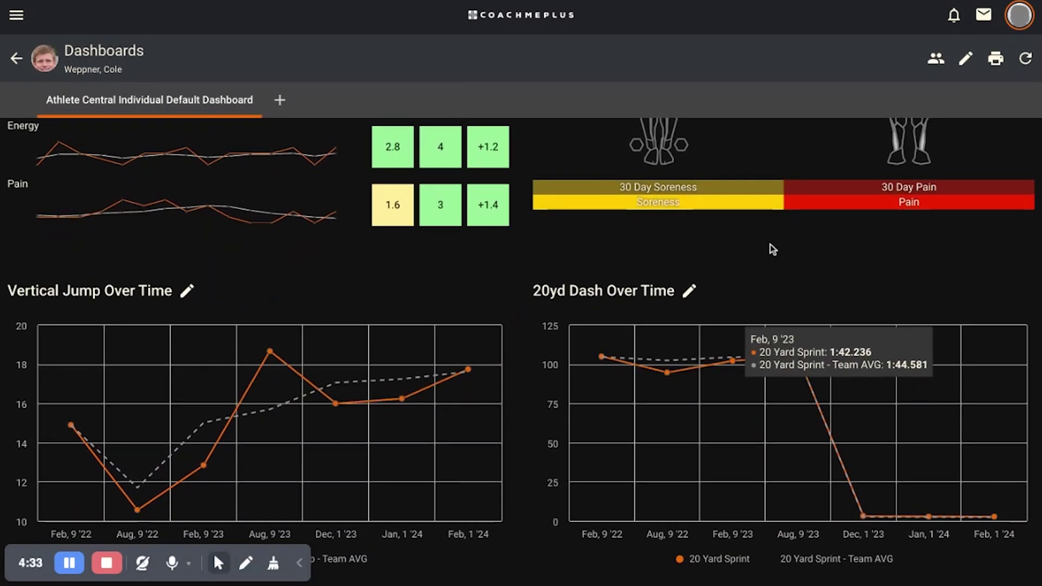
mouse_move(805, 354)
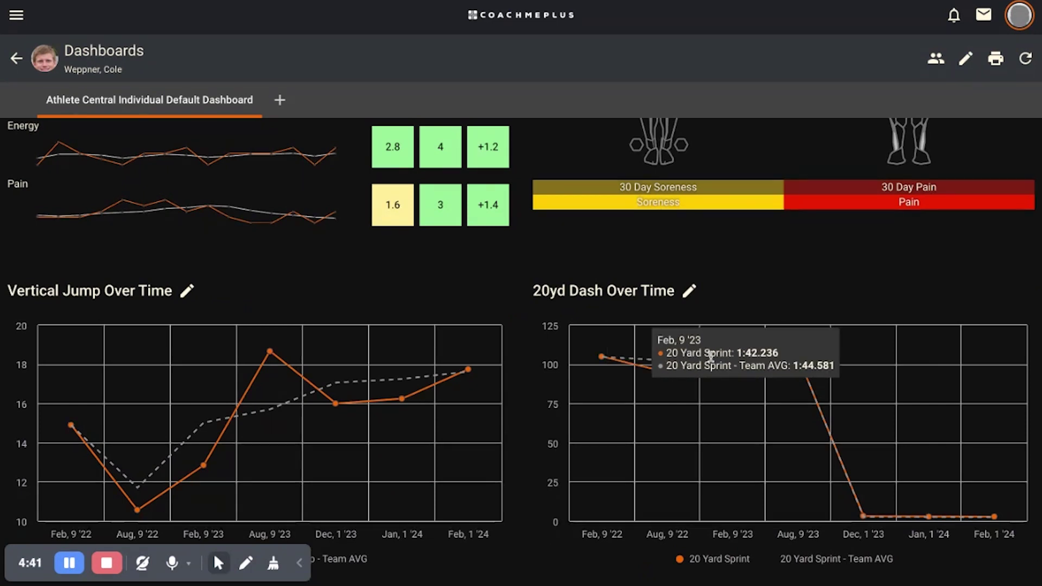
mouse_move(672, 370)
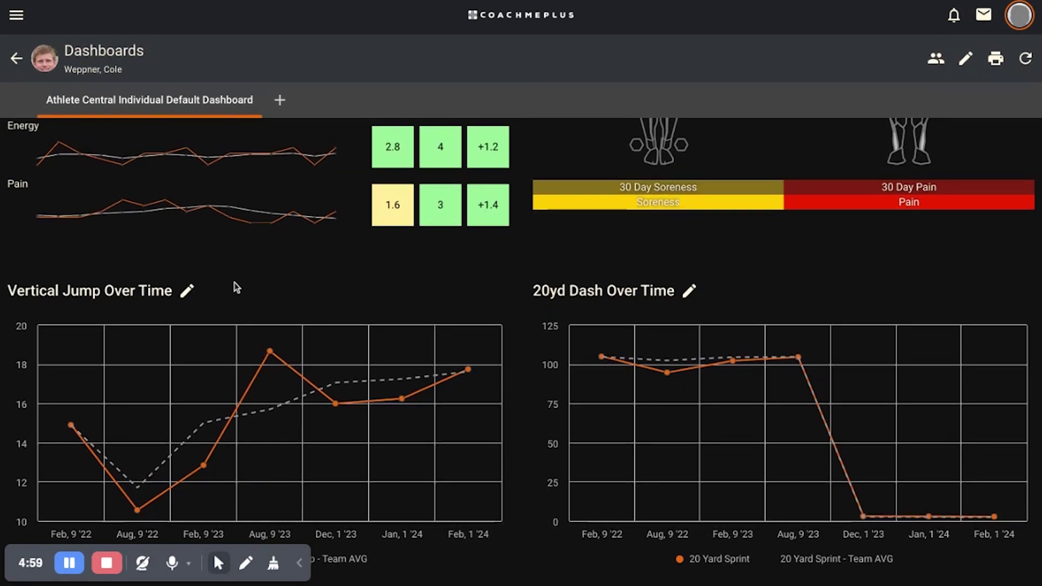
Set the Vertical Jump Over Time chart's latest number of values to display to 3 and save the visualization
left_click(188, 291)
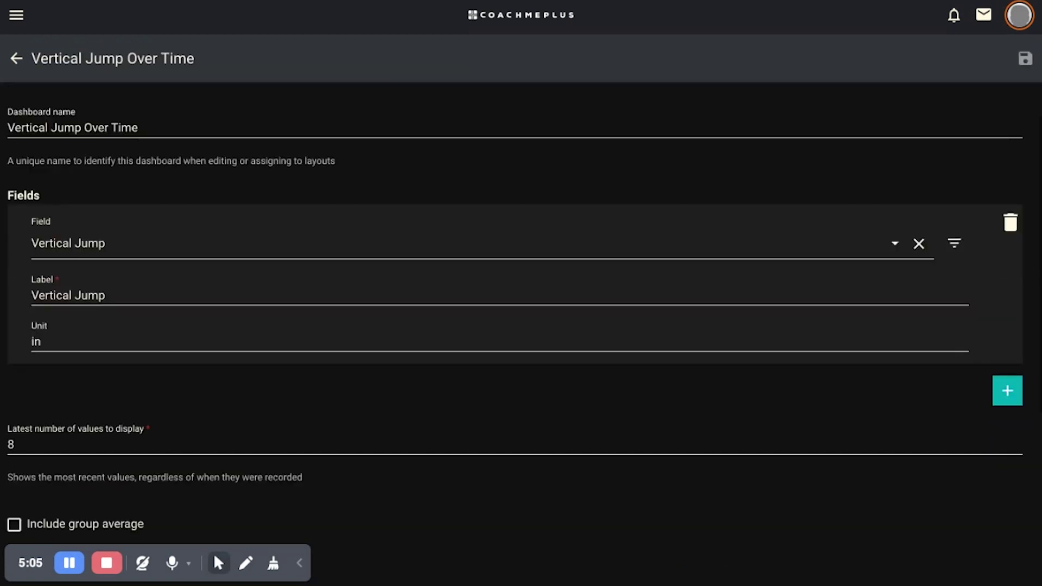
scroll(357, 388, "down", 1)
left_click(156, 386)
key("BackSpace")
type("3")
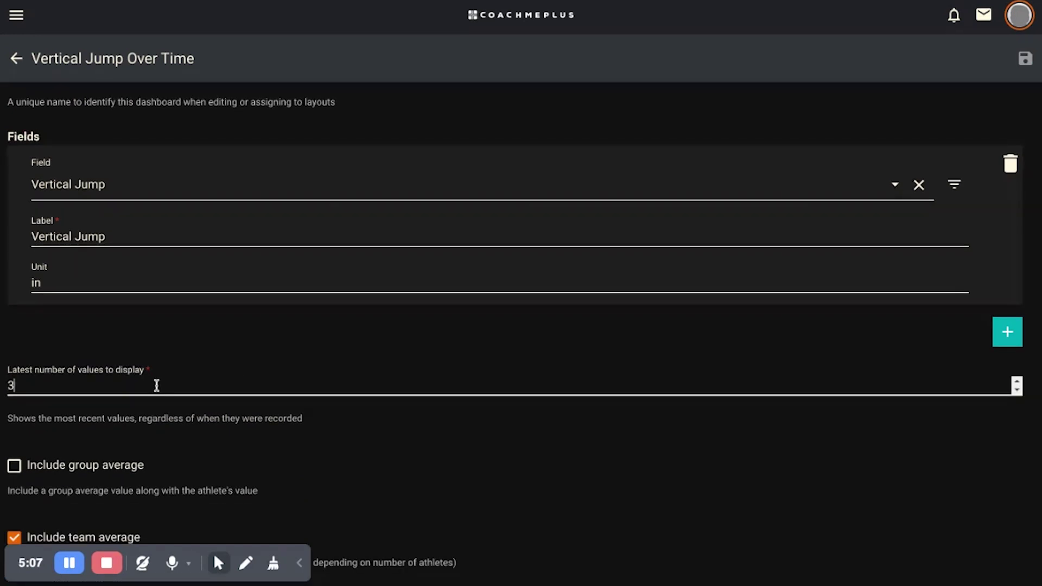
left_click(473, 434)
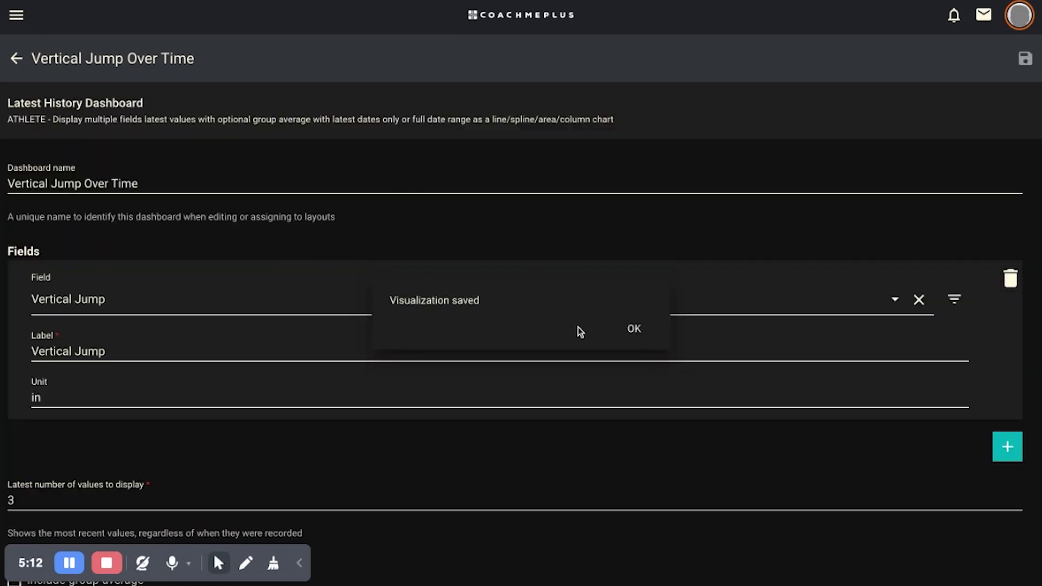
left_click(634, 328)
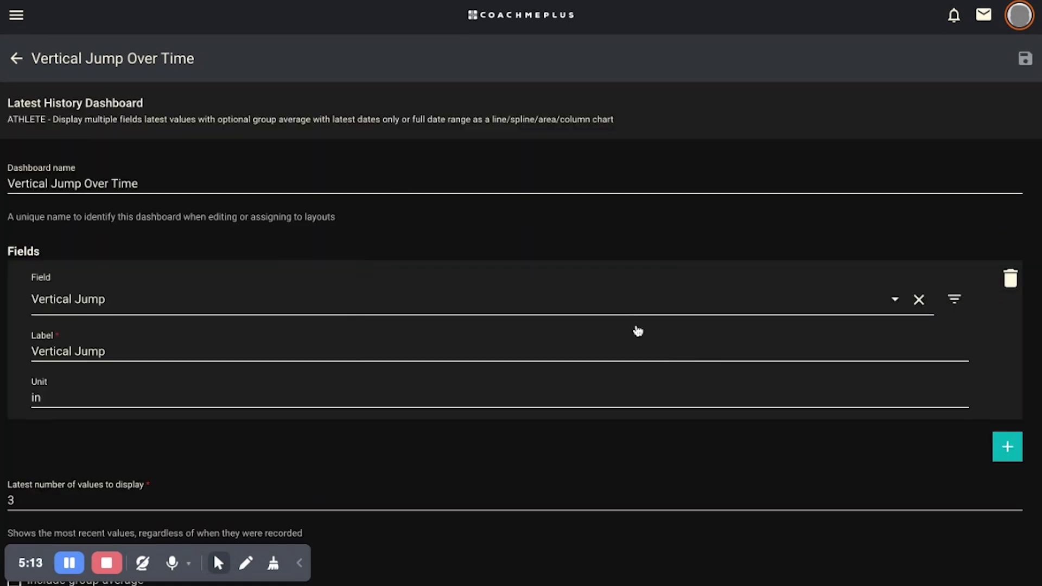
Return to the athlete's dashboards and review the updated Vertical Jump Over Time chart along with the rest of the layout
left_click(15, 59)
left_click(223, 320)
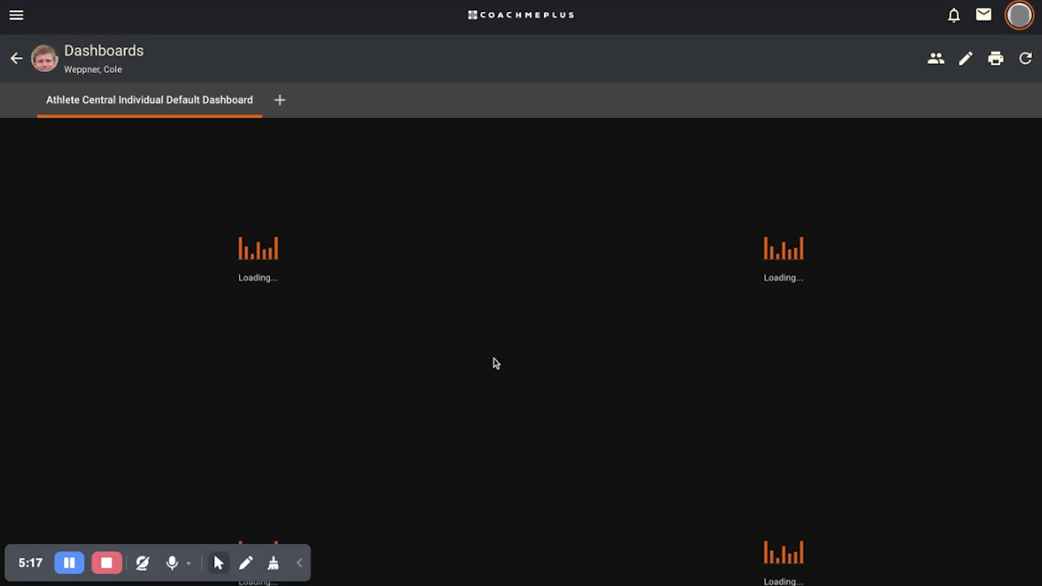
scroll(495, 362, "down", 5)
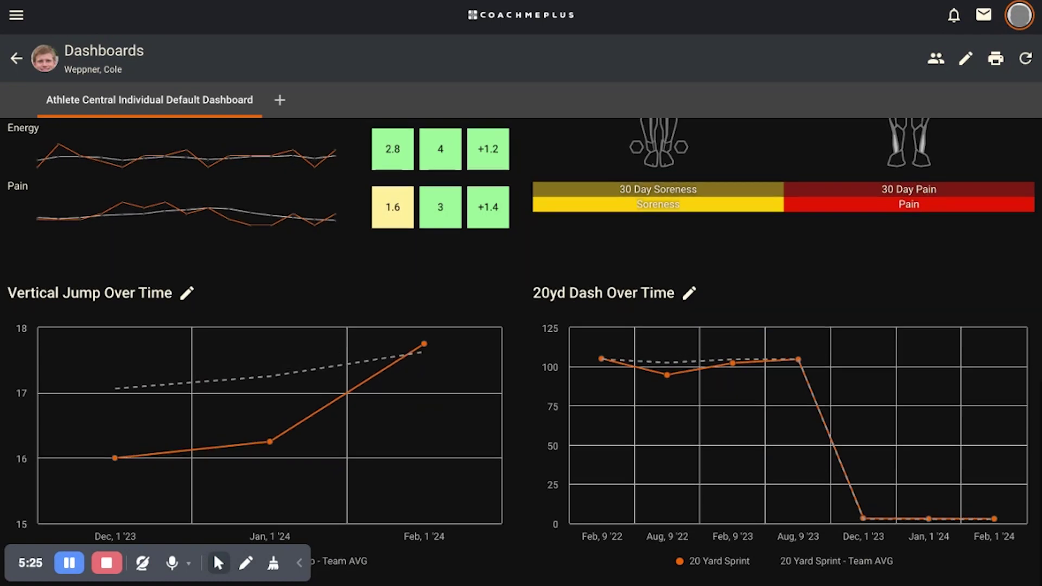
scroll(521, 347, "up", 5)
scroll(451, 521, "up", 5)
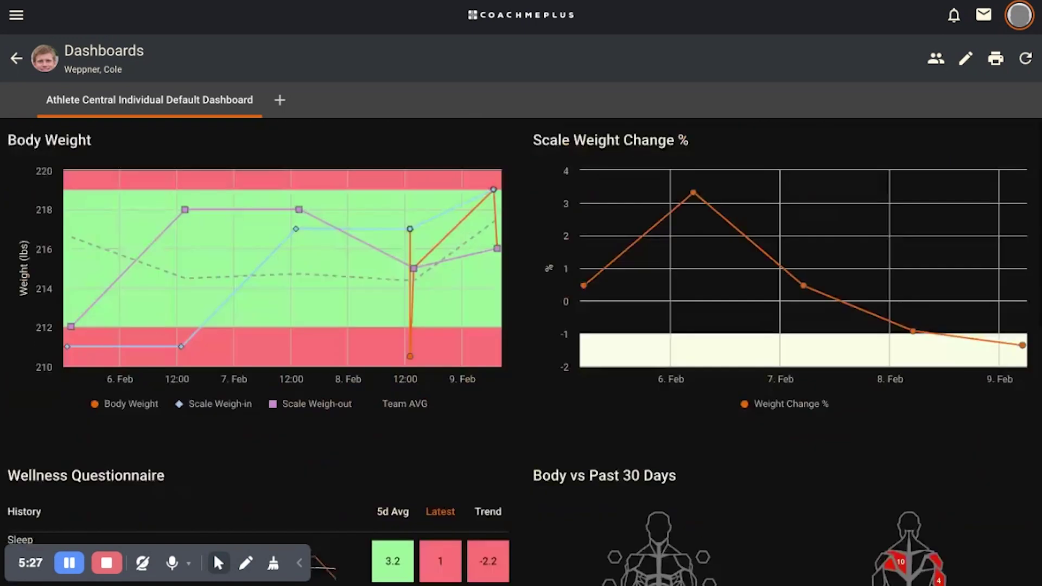
scroll(451, 521, "down", 10)
scroll(452, 521, "up", 10)
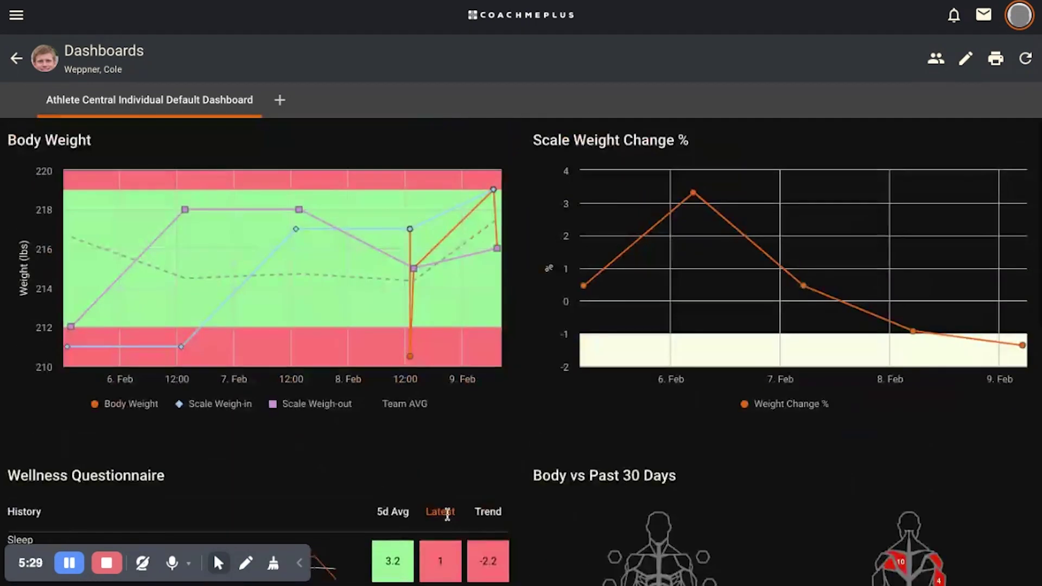